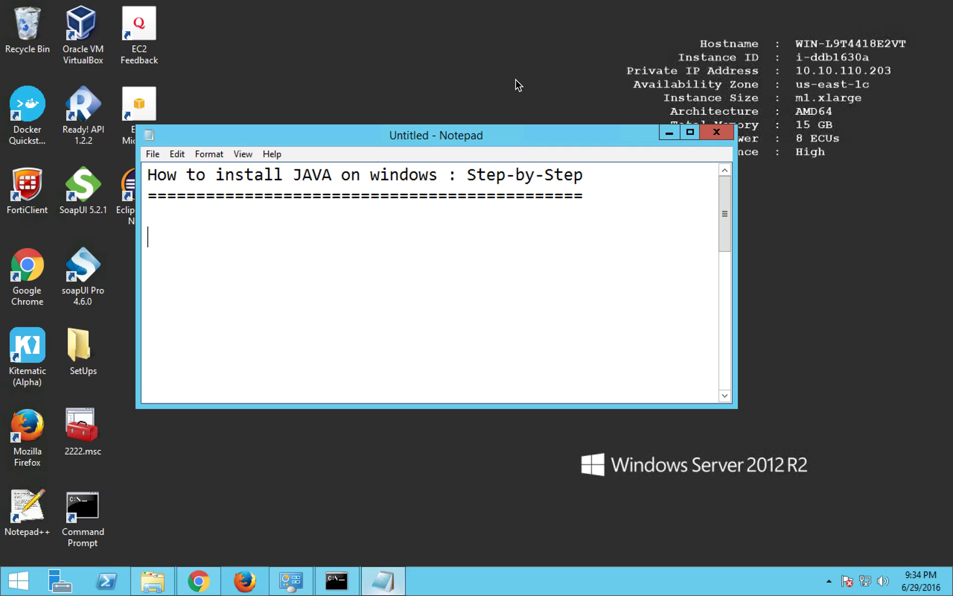
Step: Write 'Step 1: check if java is already installed' with an indented 'java -version' line below
text(Step 1: c)
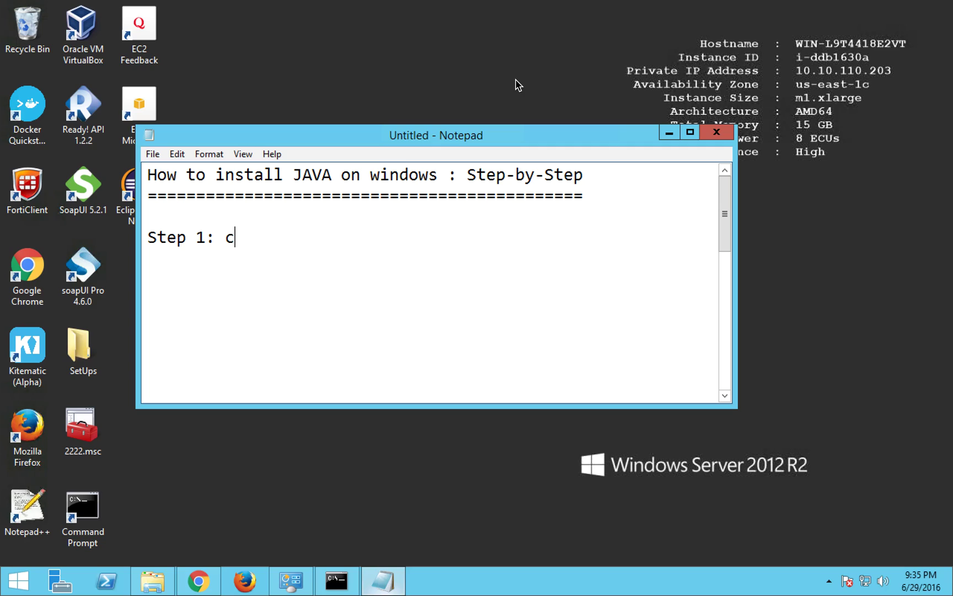
text(heck if java is )
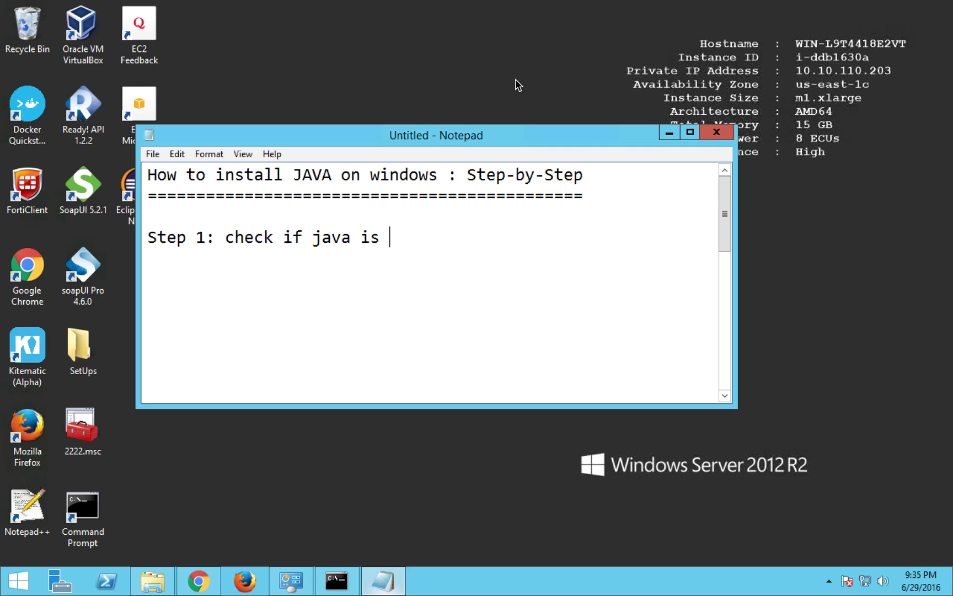
text(already inst)
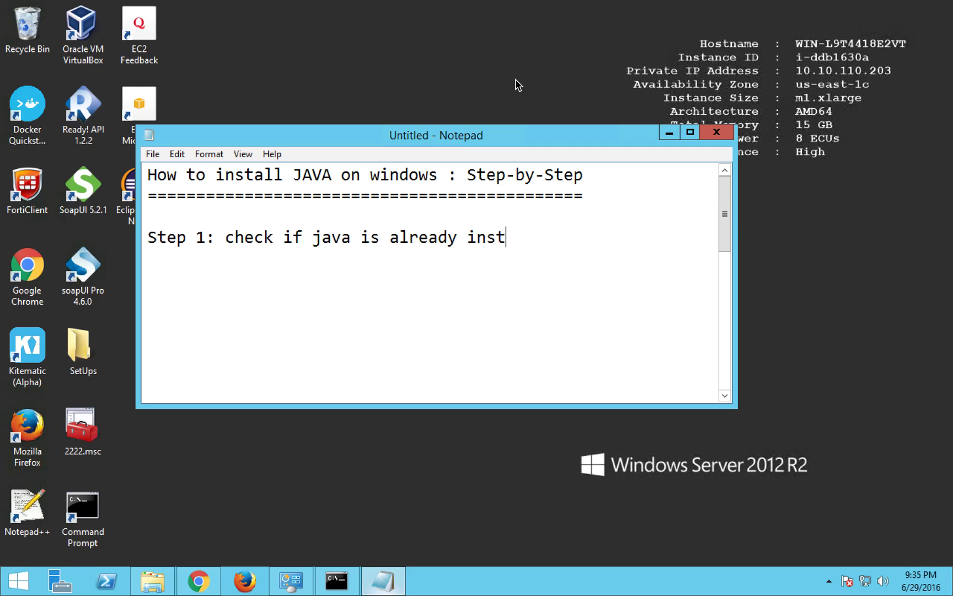
text(alled)
key(Return)
text(java)
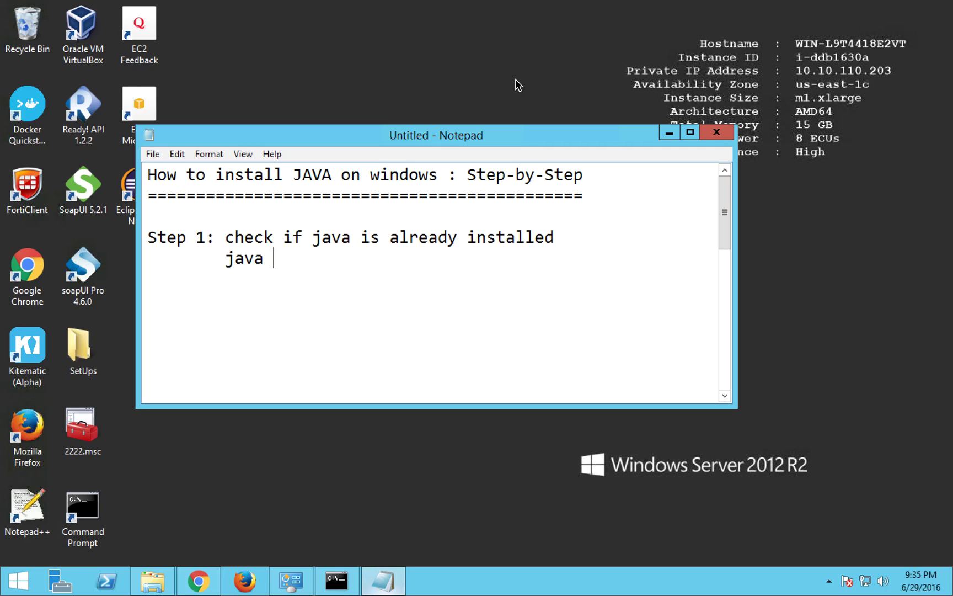
text( -version)
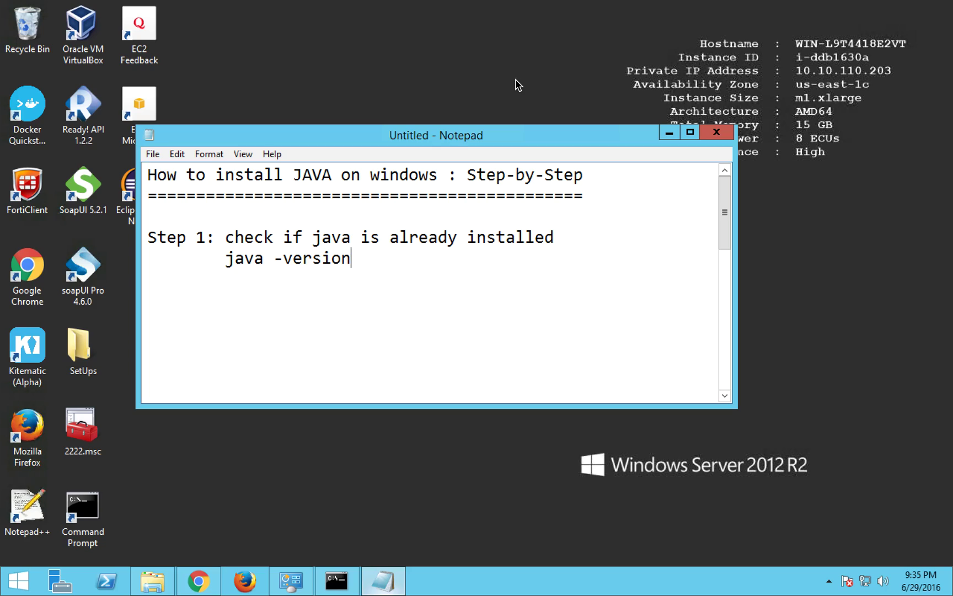
Step: Find Command Prompt from the Start screen search with 'cm'
key(super)
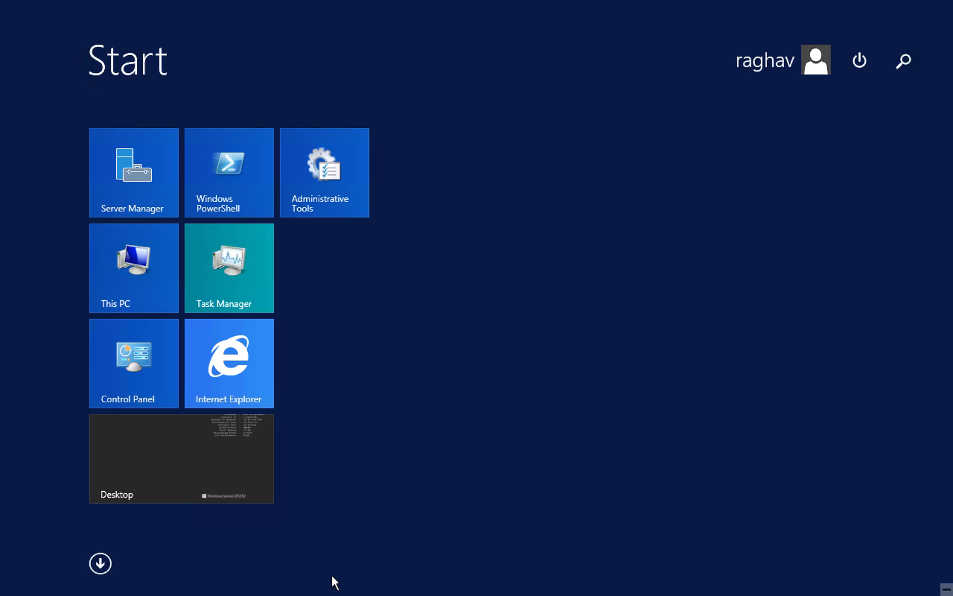
text(cm)
key(Escape)
click(332, 577)
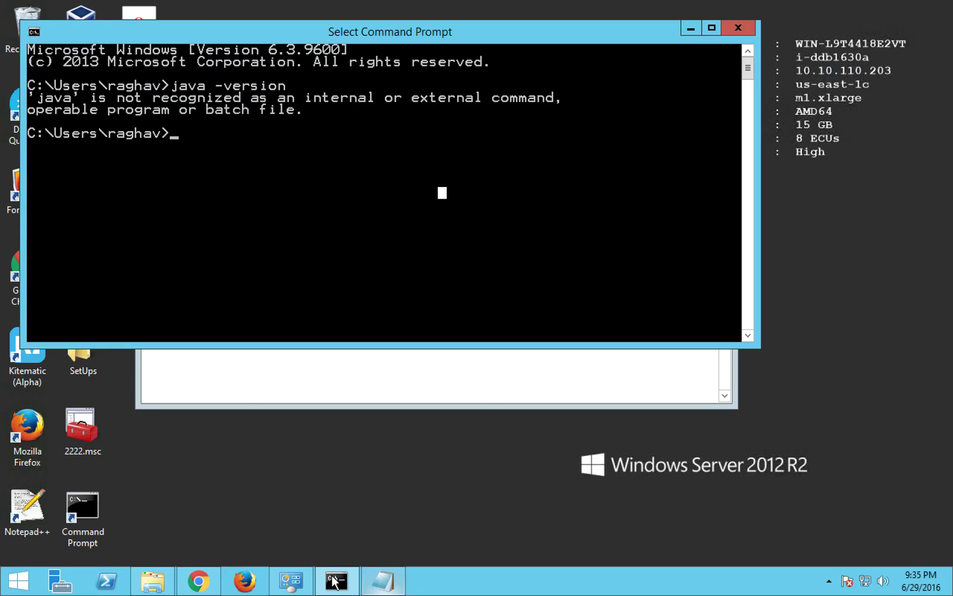
Step: Clear the console with cls and run java -version, which reports java is not recognized
text(cls)
key(Return)
text(j)
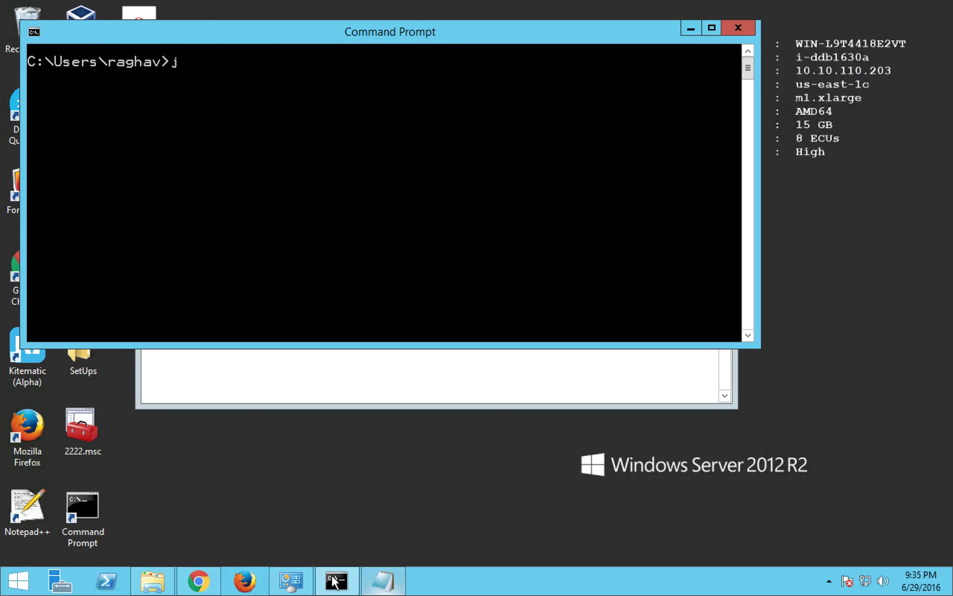
text(ava -version)
key(Return)
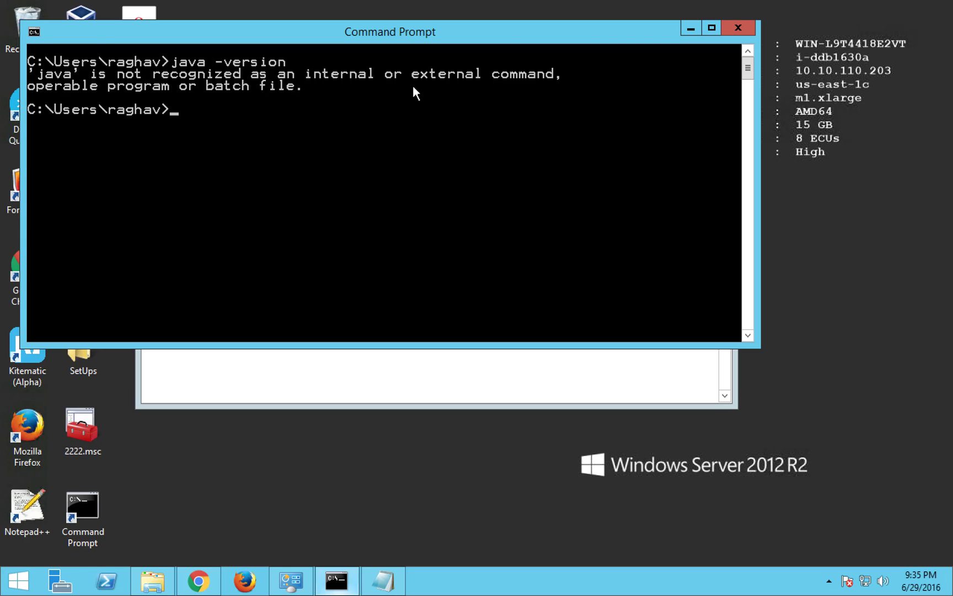
Step: Add 'Step 2: download java from internet' to the notes, correcting the misspelled 'internt'
click(690, 28)
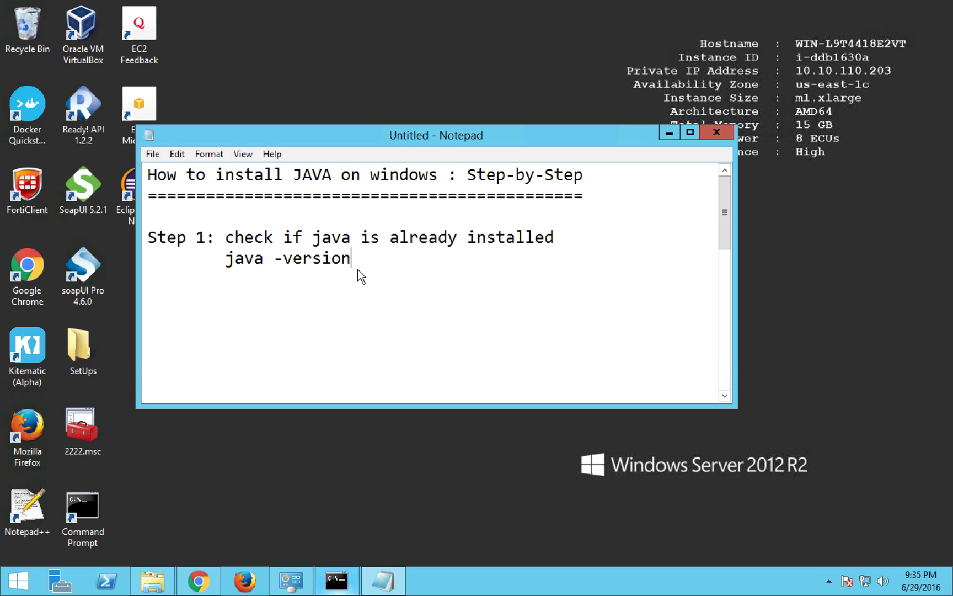
key(Return)
key(Return)
text(Step 2: )
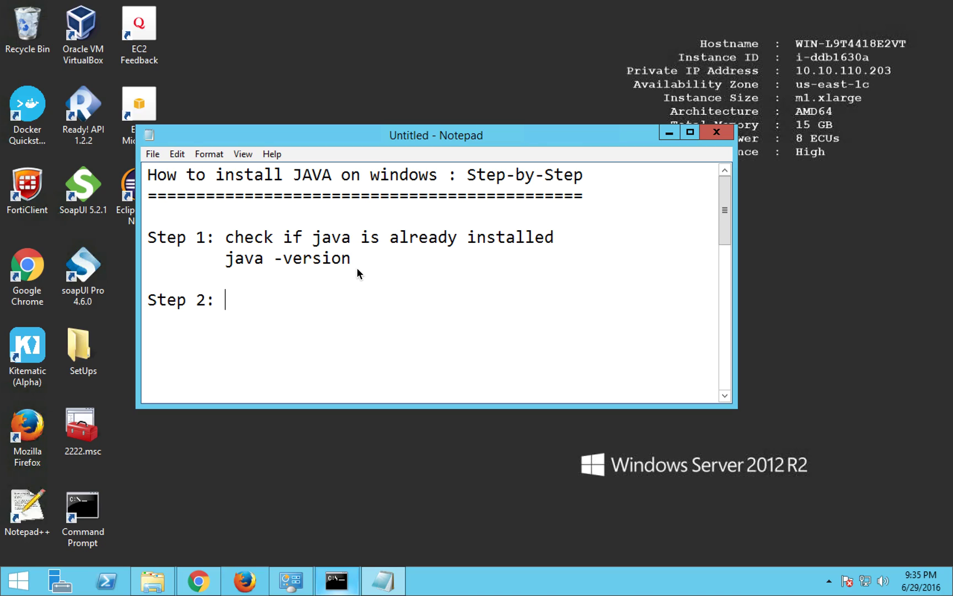
text(download ja)
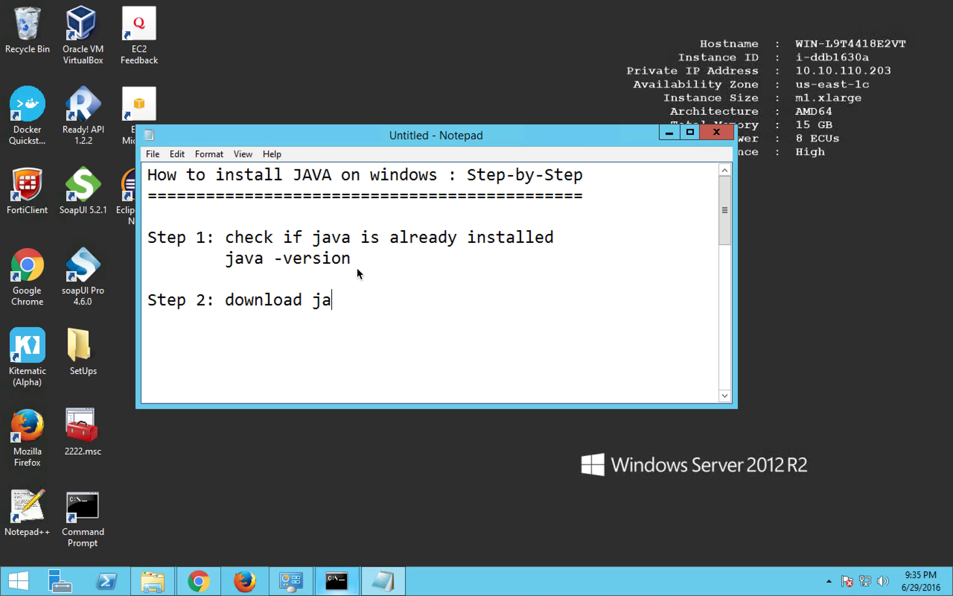
text(va from internt)
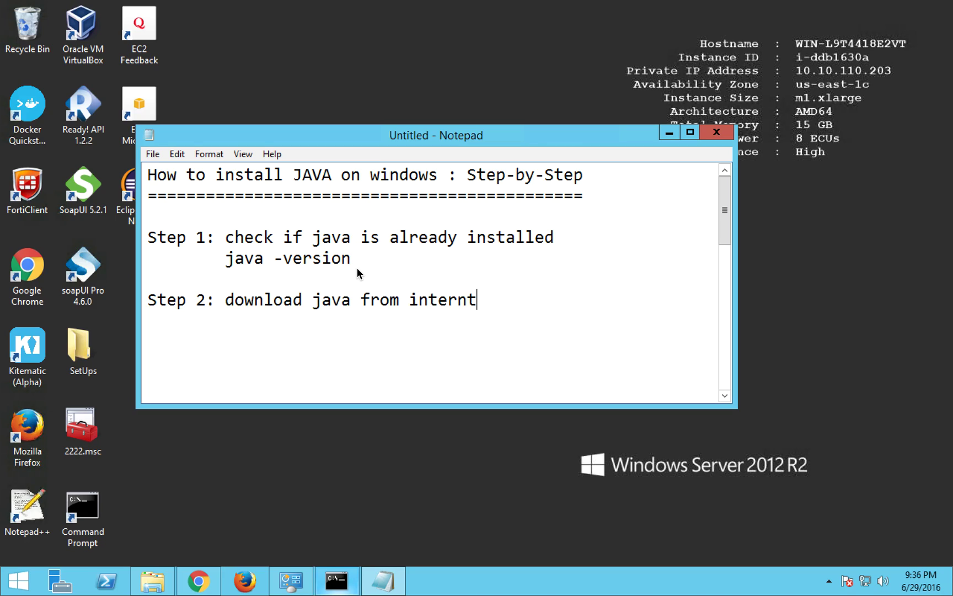
key(BackSpace)
text(et)
click(199, 581)
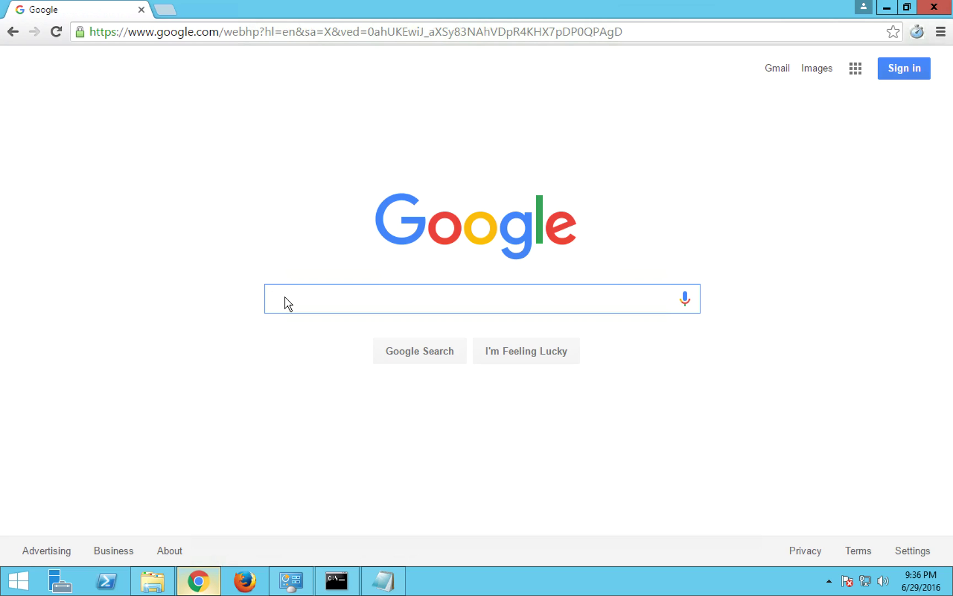
Step: Search Google for 'download java' and open Oracle's Java SE Development Kit 8 Downloads page
text(down)
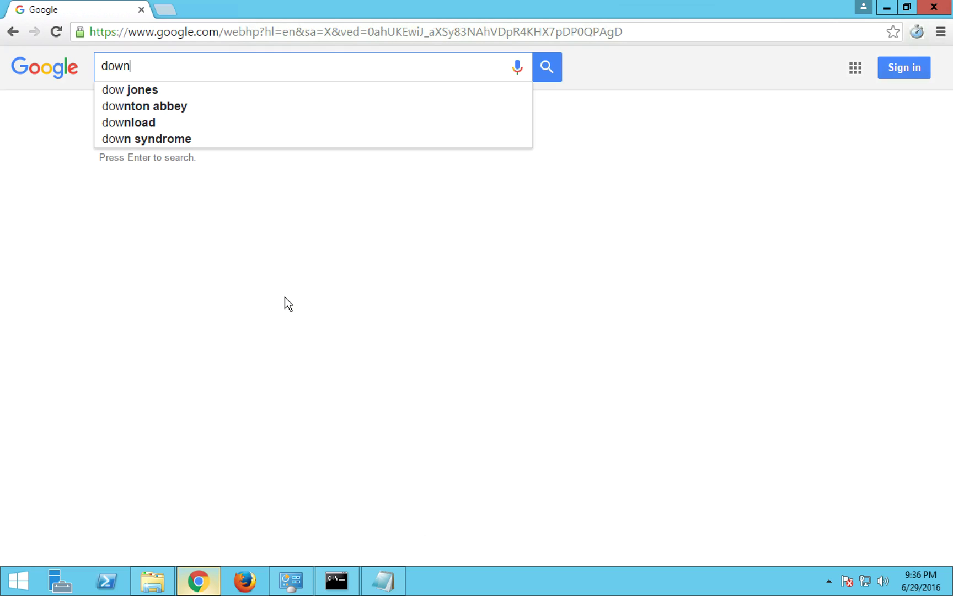
text(load ja)
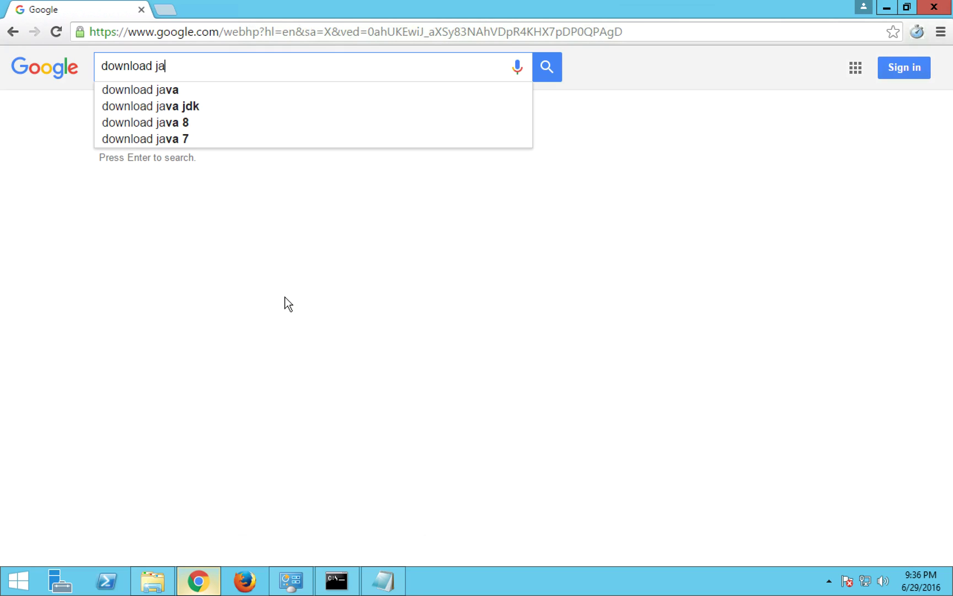
click(177, 92)
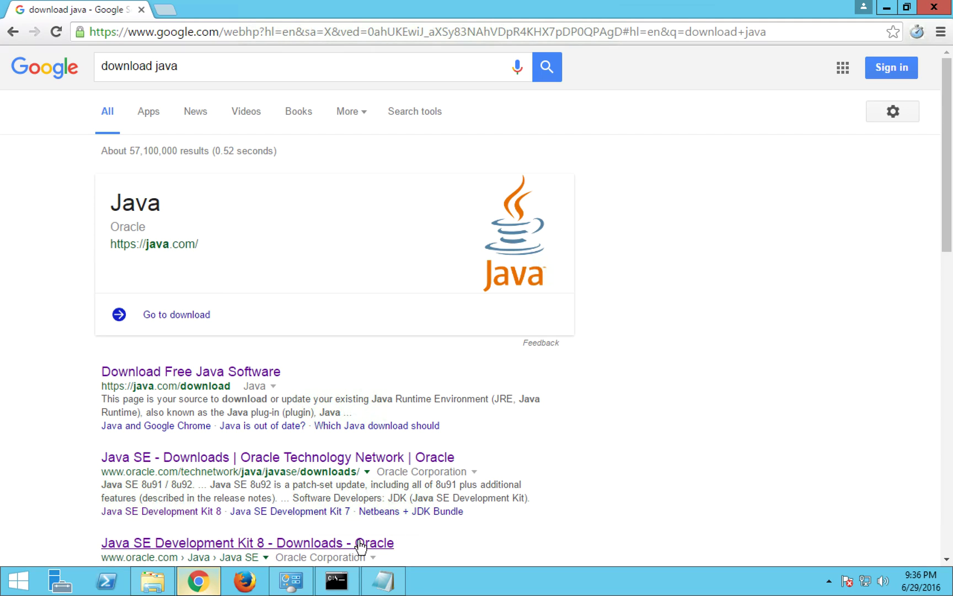
scroll(358, 544, down, 1)
scroll(351, 512, down, 1)
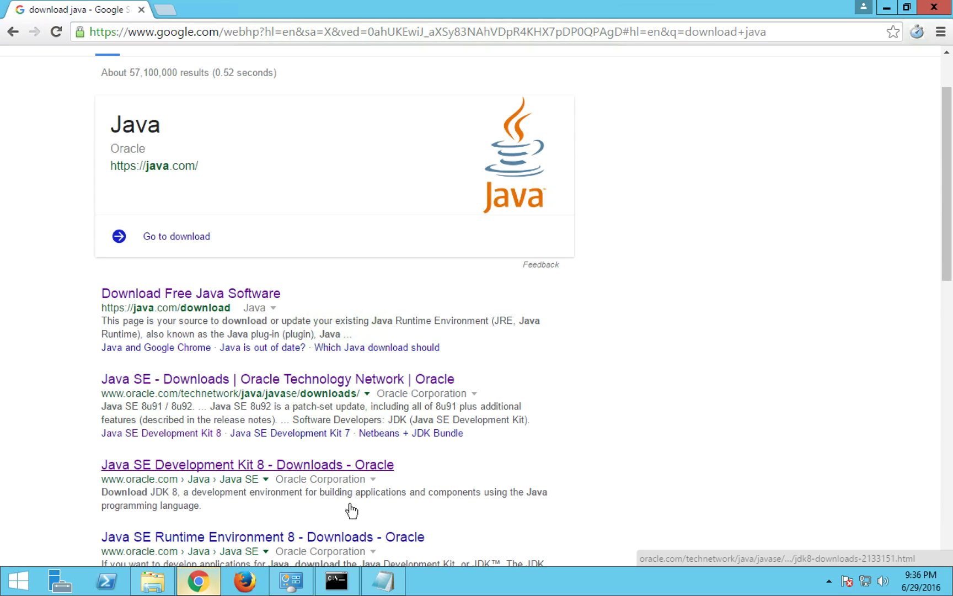
click(345, 464)
scroll(346, 465, down, 3)
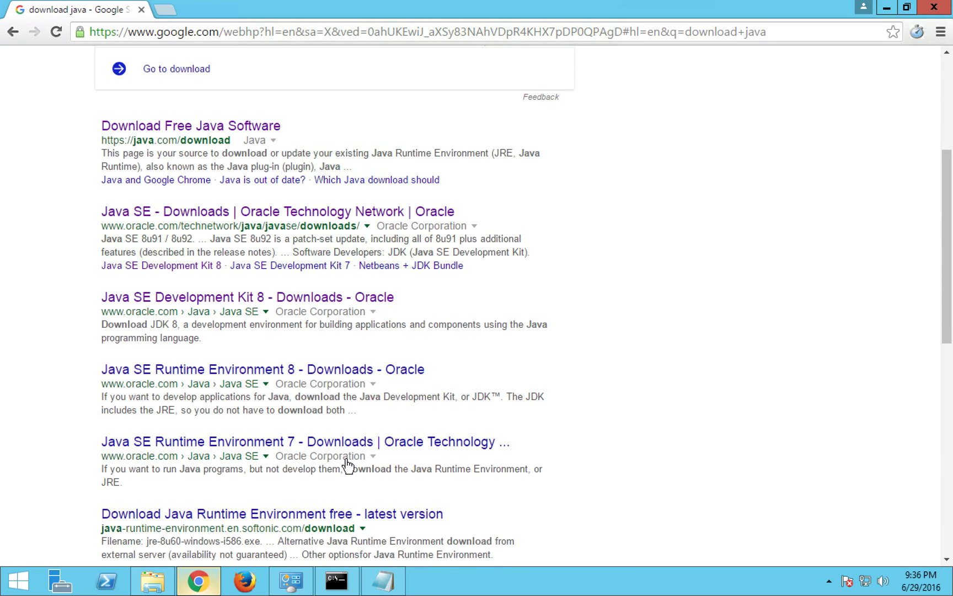
click(337, 298)
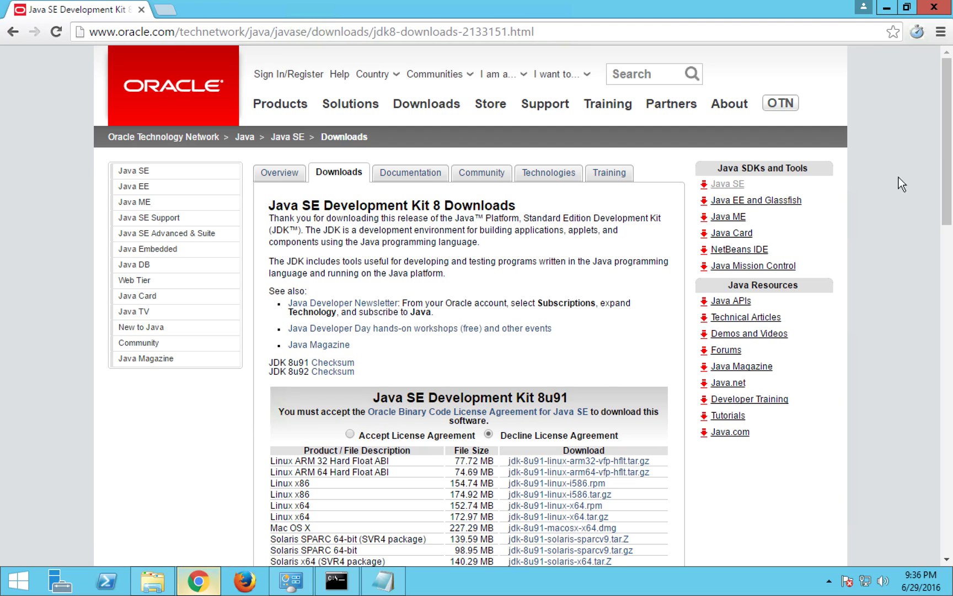
Step: Accept the JDK 8u91 licence agreement and start downloading jdk-8u91-windows-x64.exe
click(947, 187)
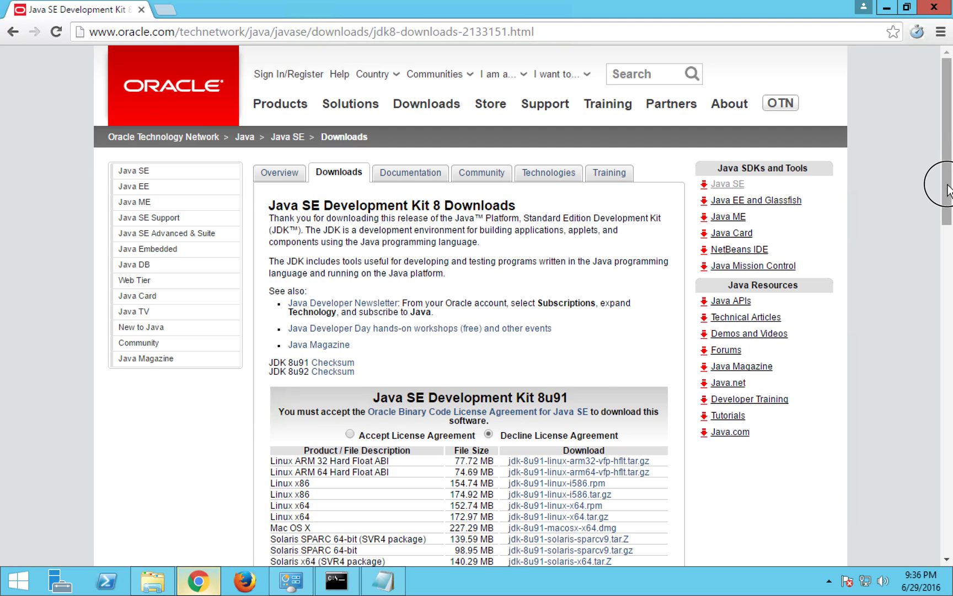
drag(948, 187, 949, 215)
scroll(552, 242, down, 1)
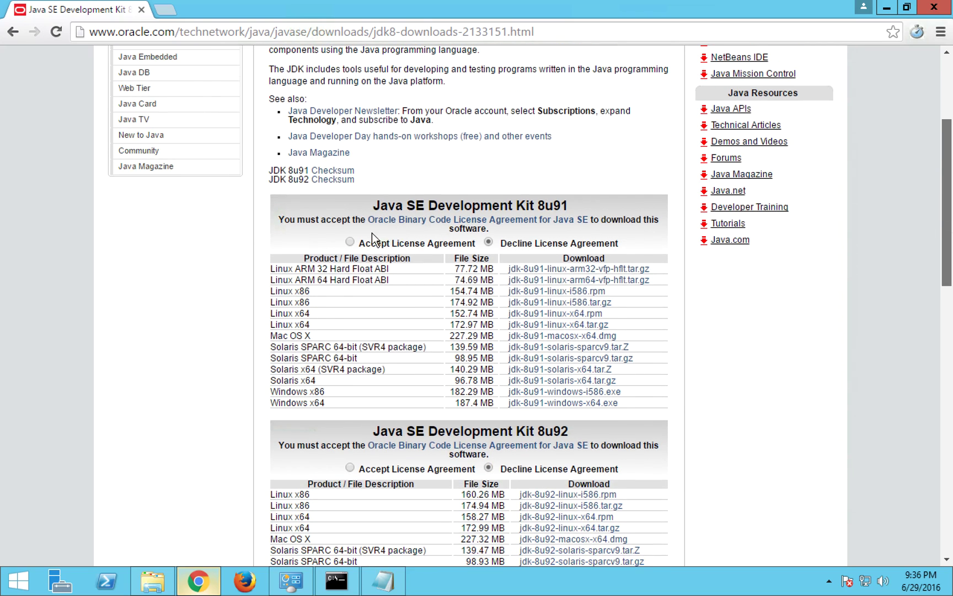
scroll(371, 234, up, 1)
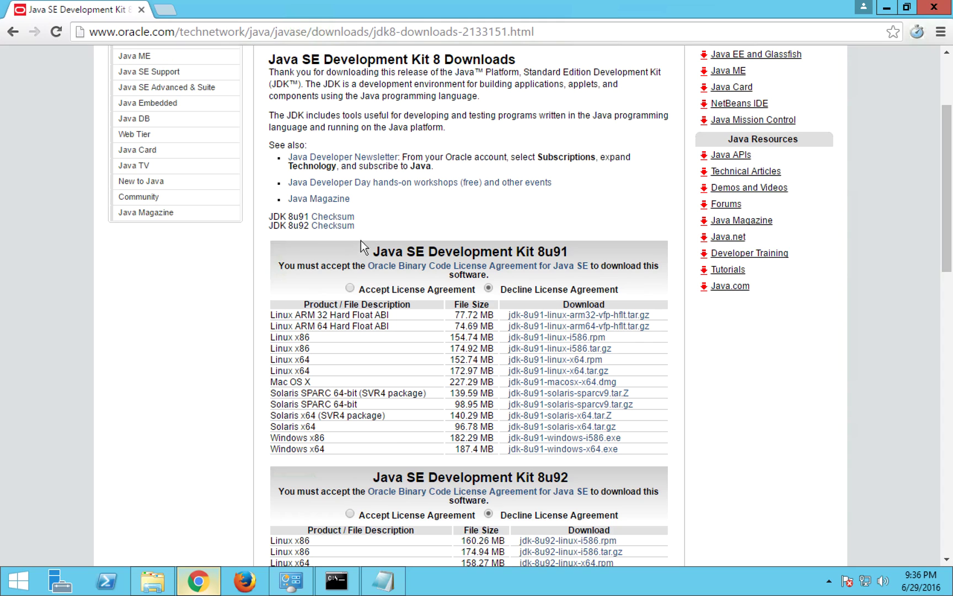
click(349, 289)
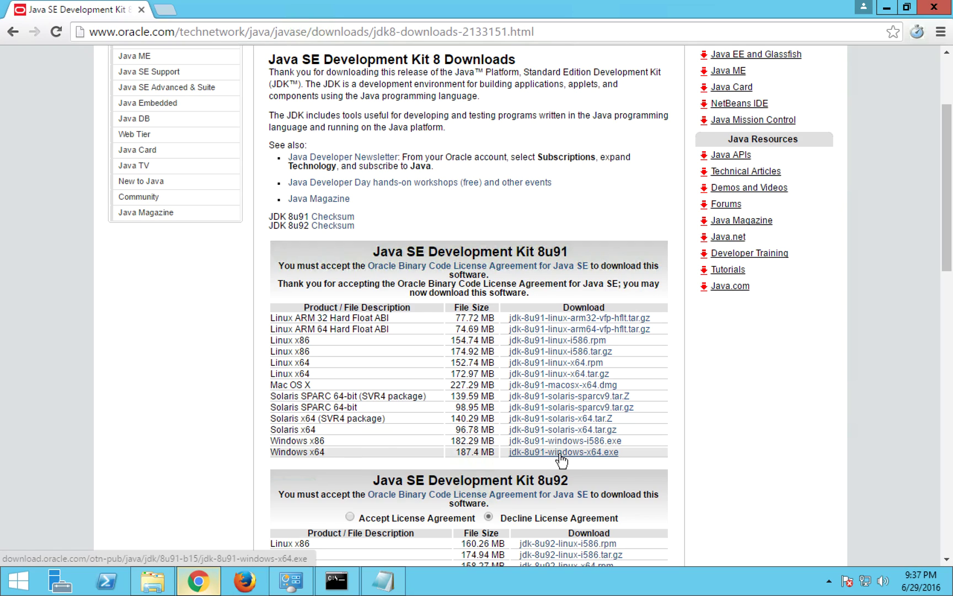
click(559, 454)
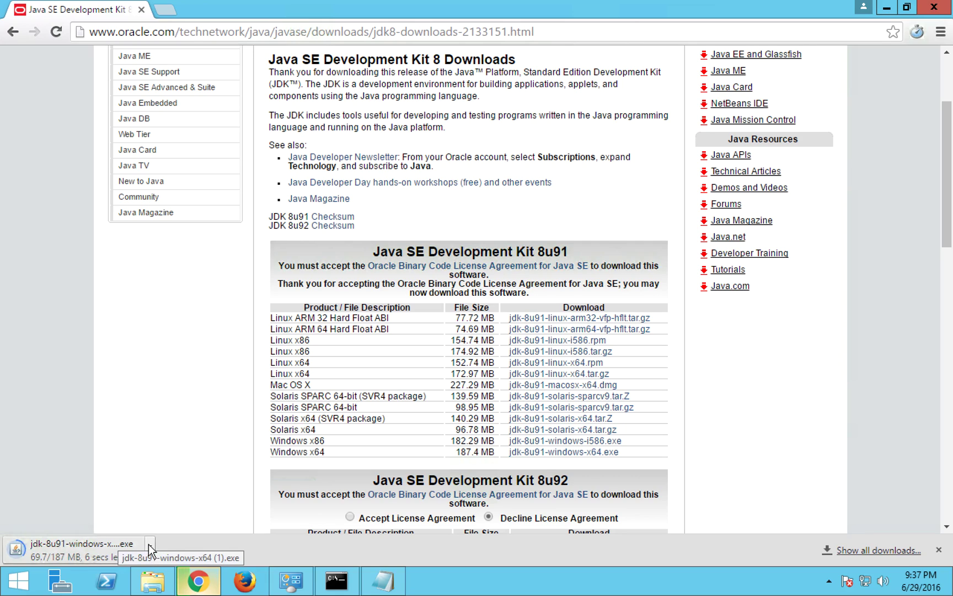
click(149, 544)
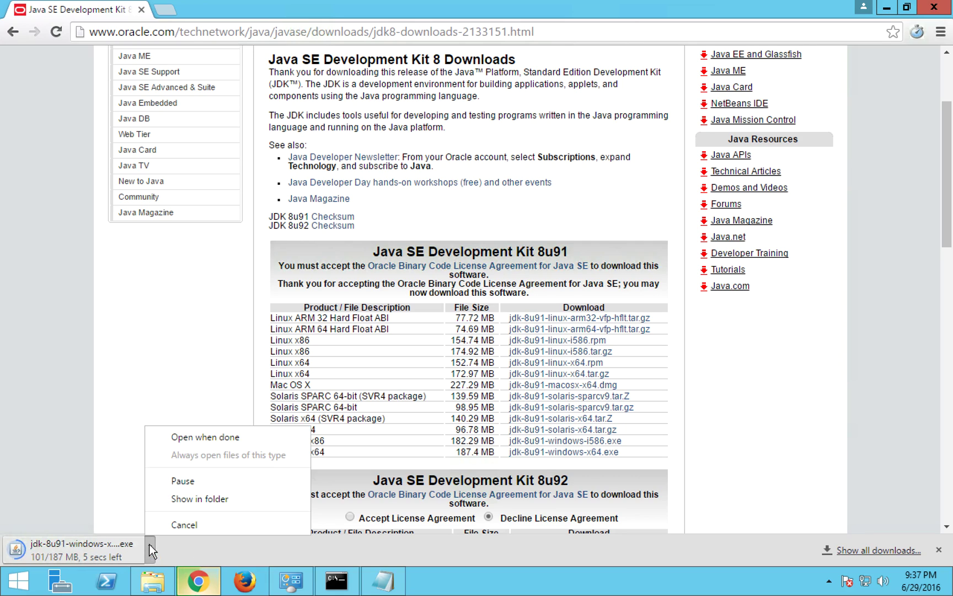
Step: Cancel the new download and run the existing jdk-8u91-windows-x64.exe from Downloads
click(195, 524)
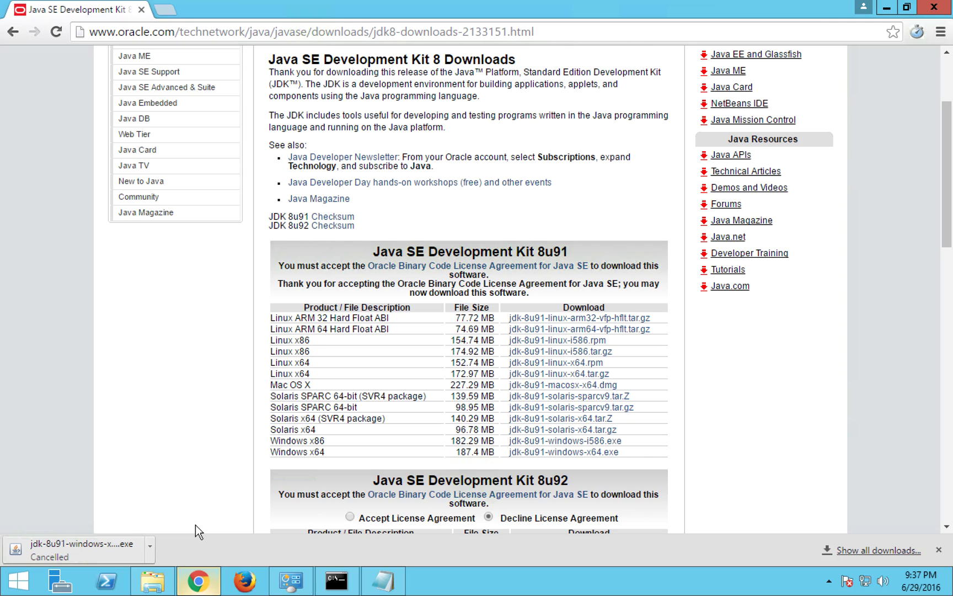
click(158, 584)
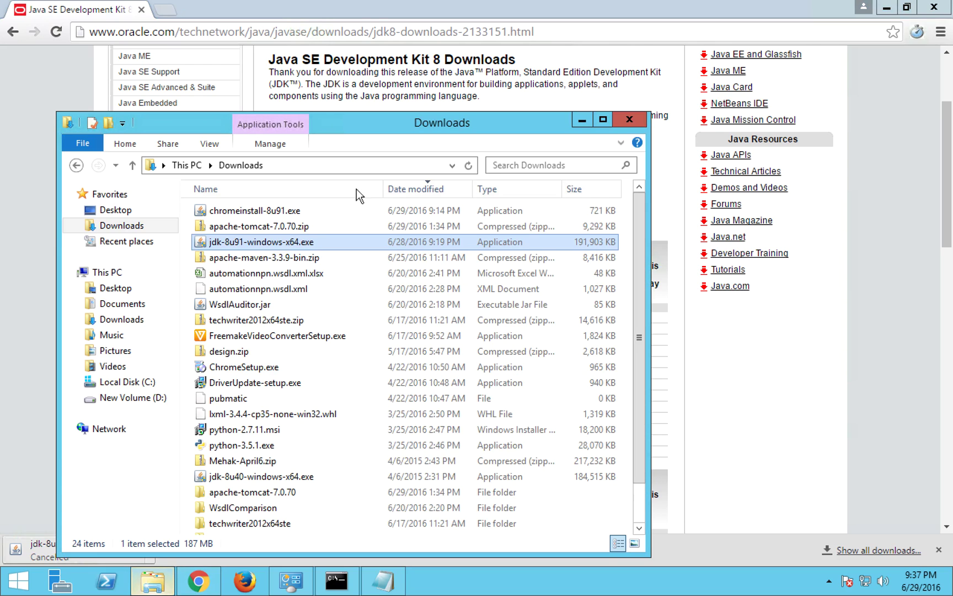
click(282, 241)
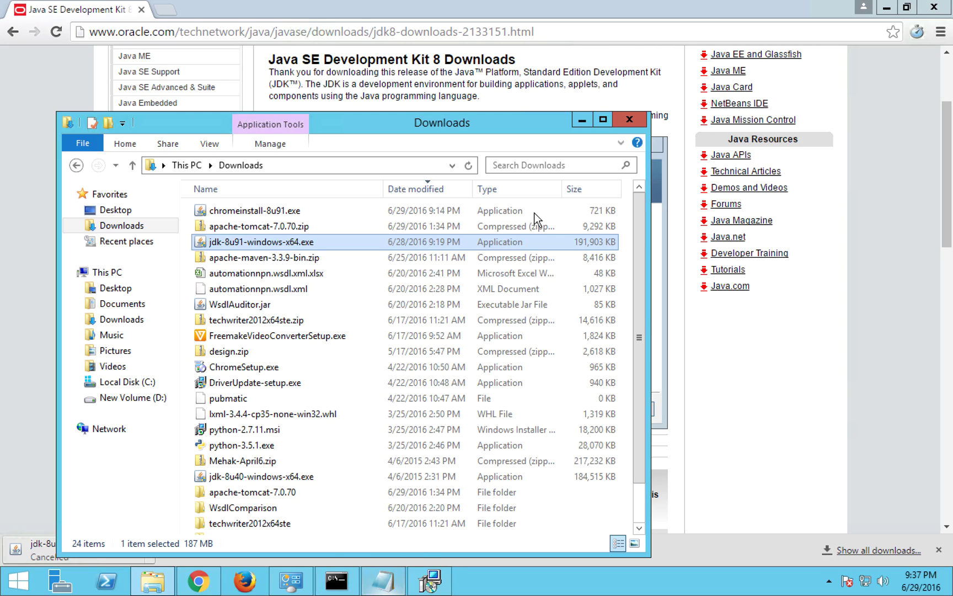
Step: Add 'Step 3: Run the java exe' to the notes, fixing the 'ext' typo
click(385, 584)
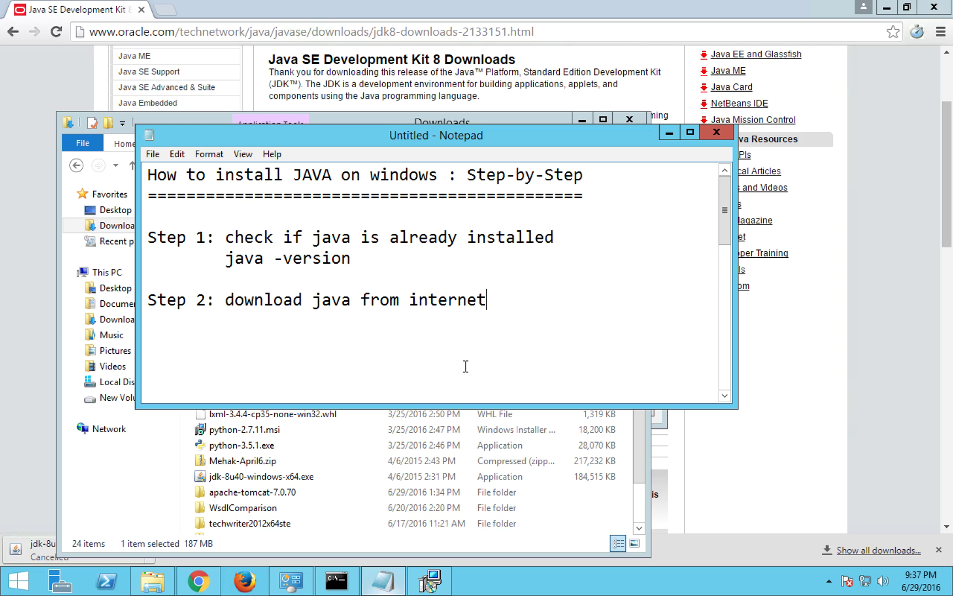
key(Return)
key(Return)
text(Step 3)
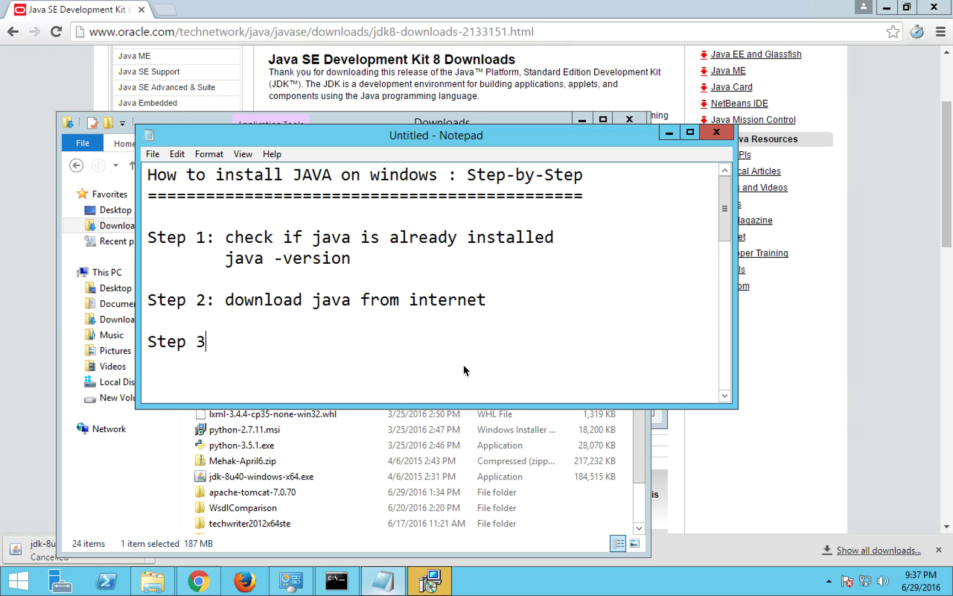
text(: Run the jav)
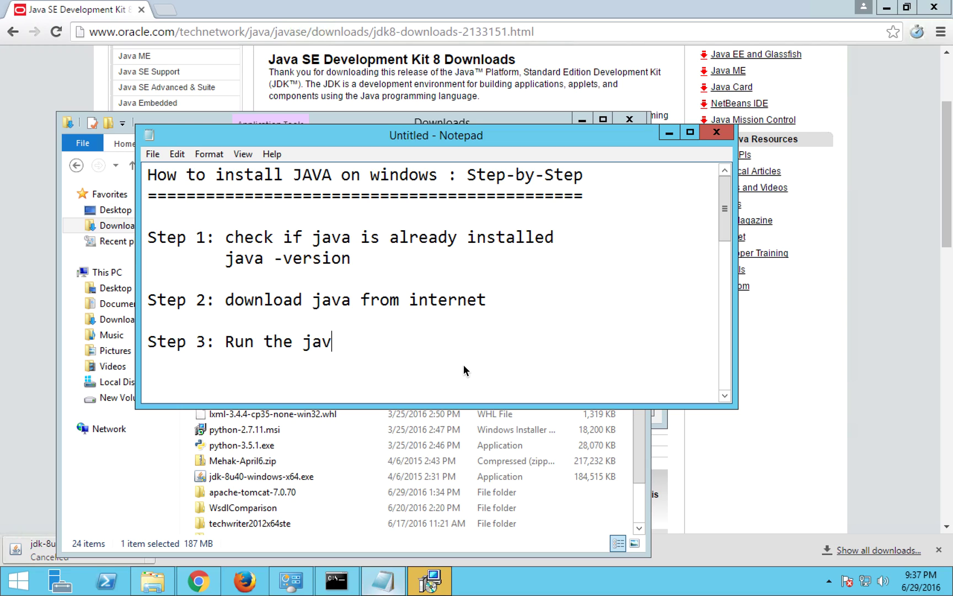
text(a ext)
key(BackSpace)
text(e)
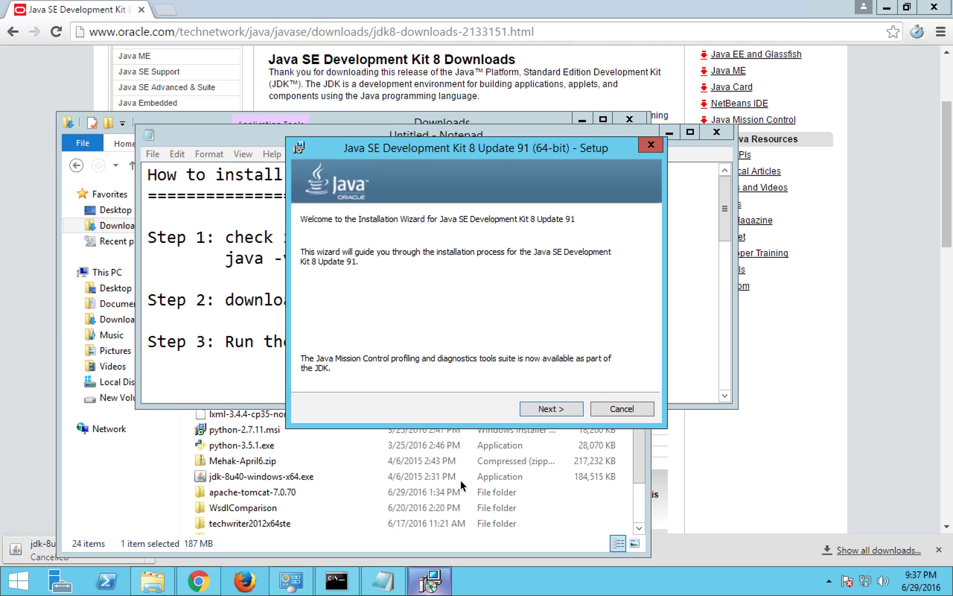
Step: Install JDK 8 Update 91 (64-bit) with default features and JRE folder, then close the installer
click(545, 411)
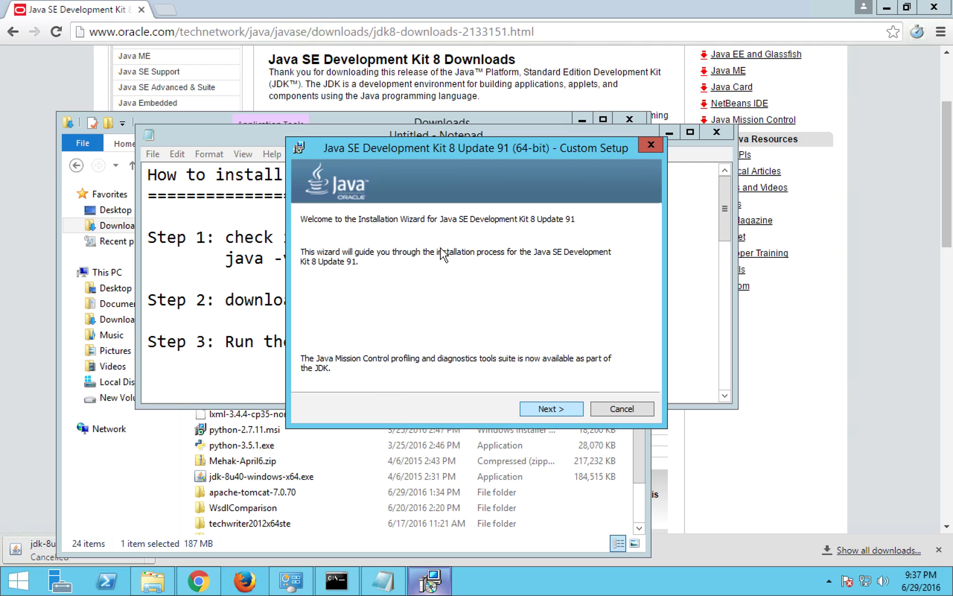
click(545, 411)
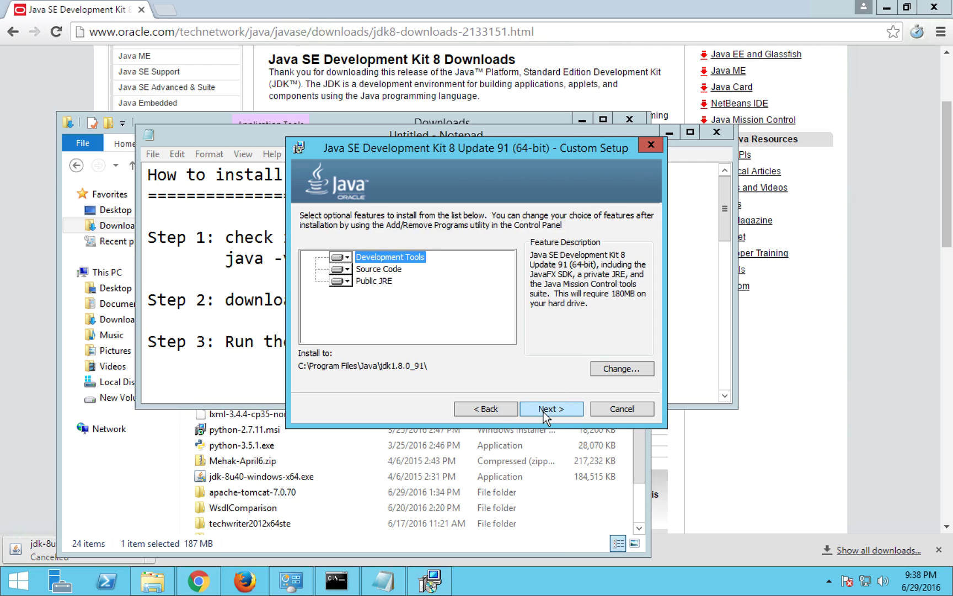
click(543, 411)
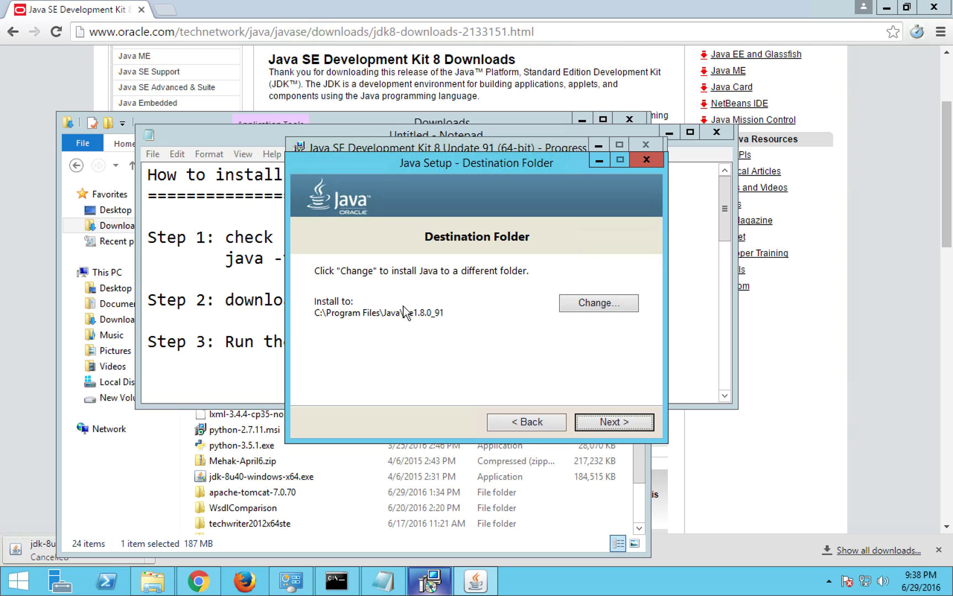
click(600, 422)
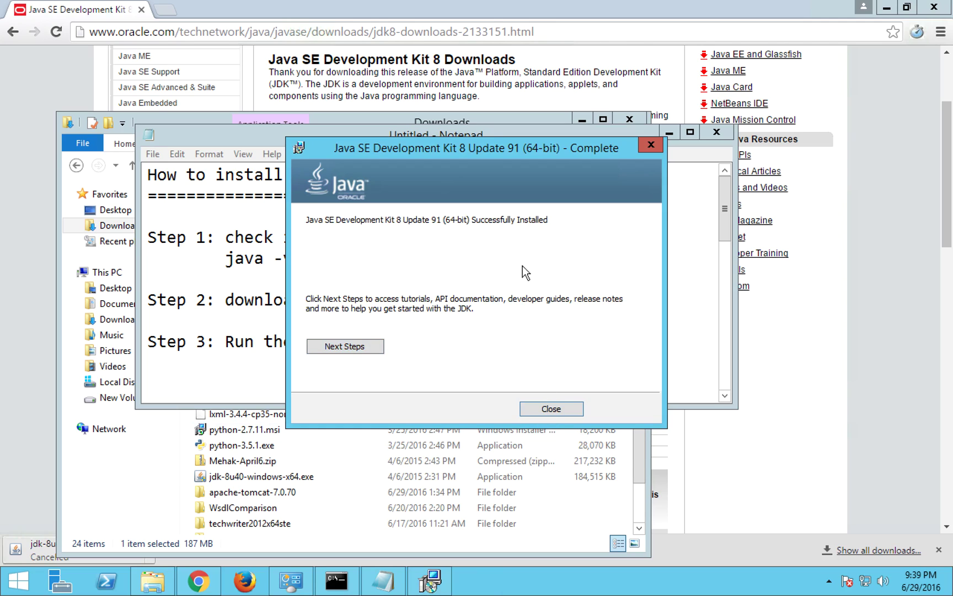
click(543, 409)
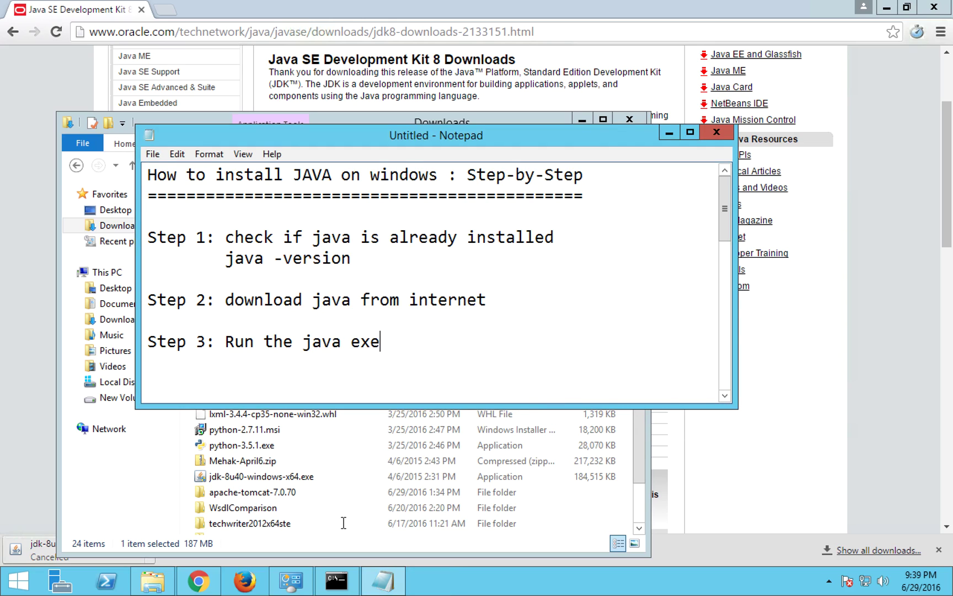
Step: Rerun java -version in Command Prompt, which still reports java is not recognized
mouse_move(335, 587)
right_click(362, 570)
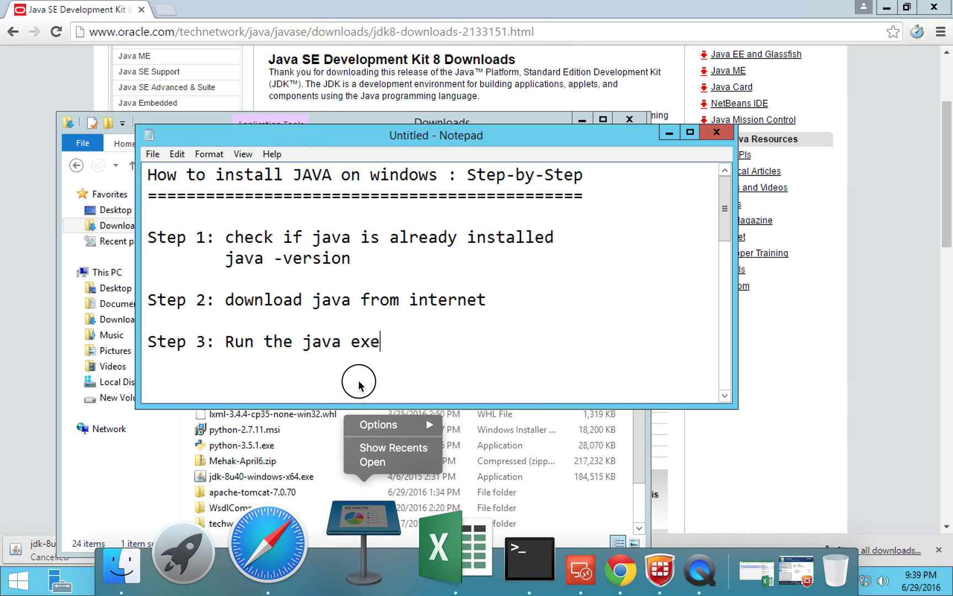
click(358, 383)
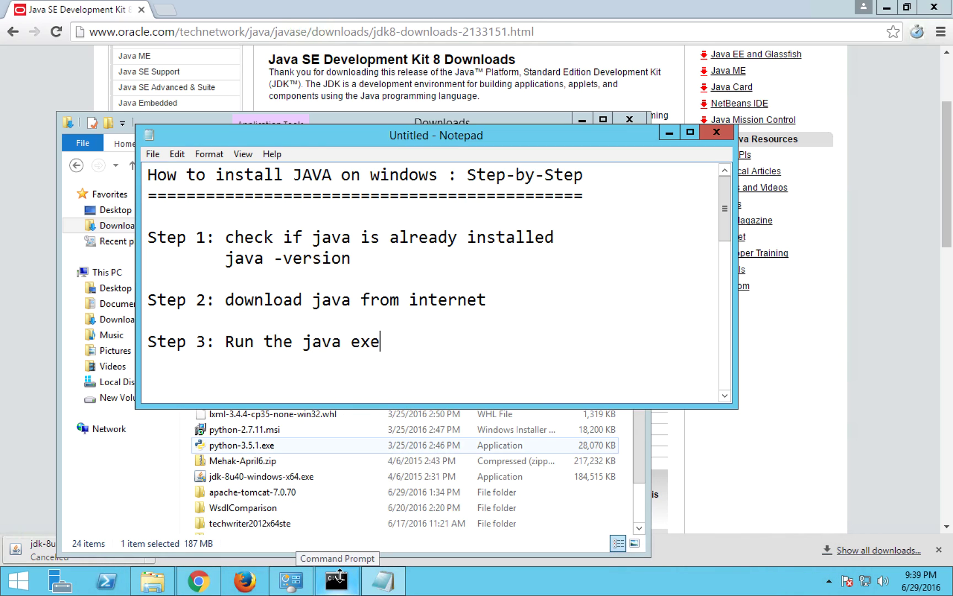
key(alt+Tab)
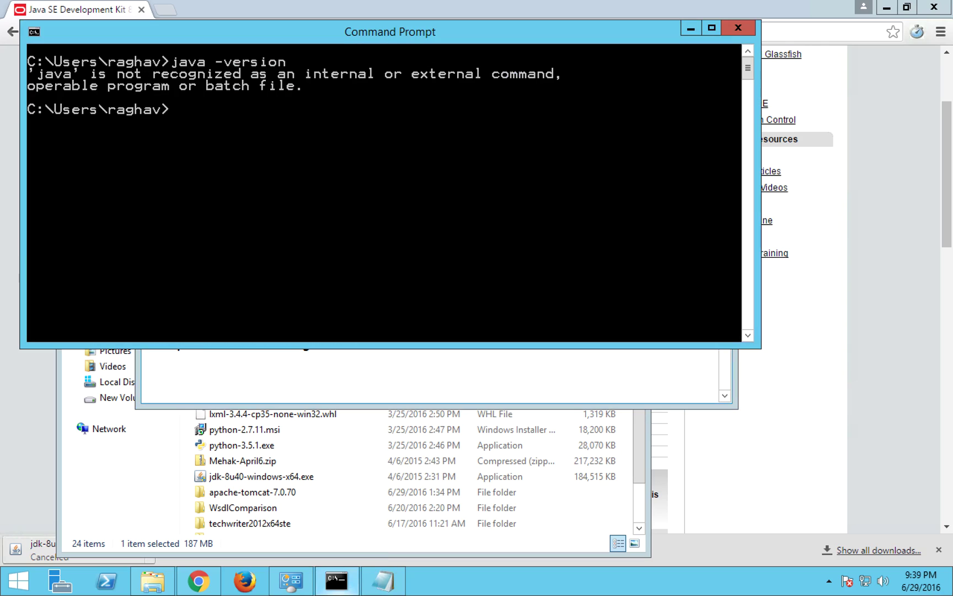
key(Up)
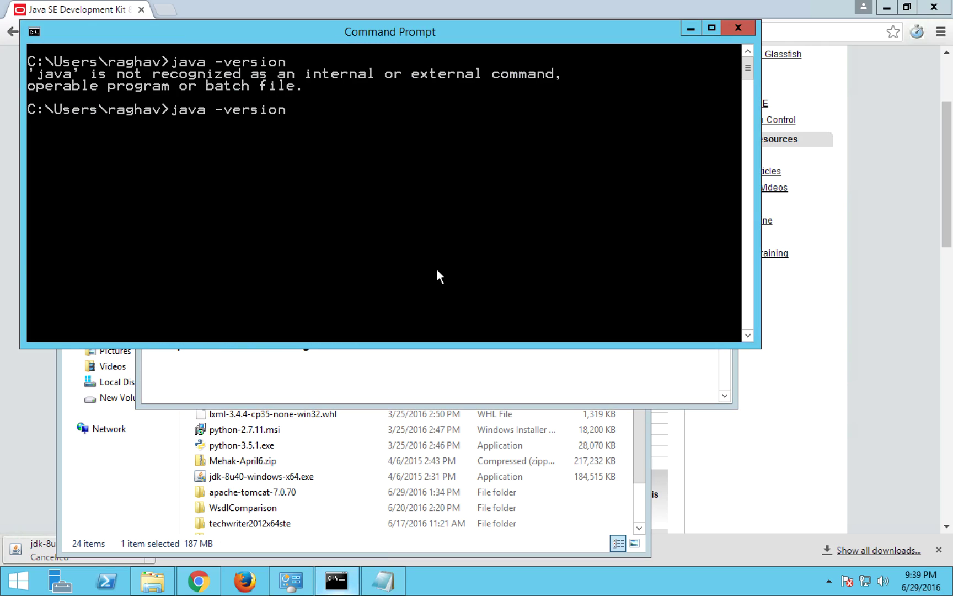
key(Return)
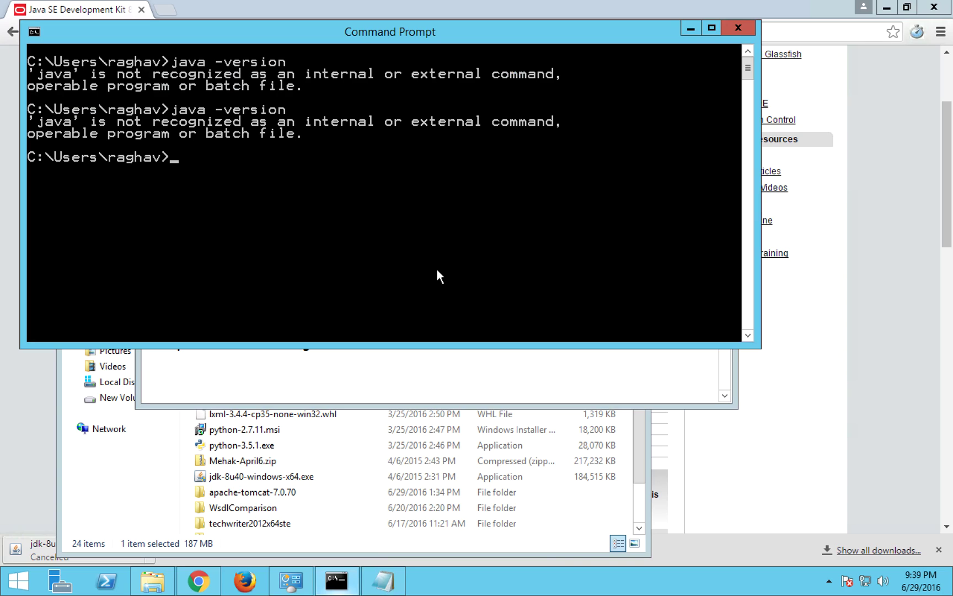
Step: Type 'Step 4: Setting environment variables' in the notes, removing the extra 'i'
click(396, 384)
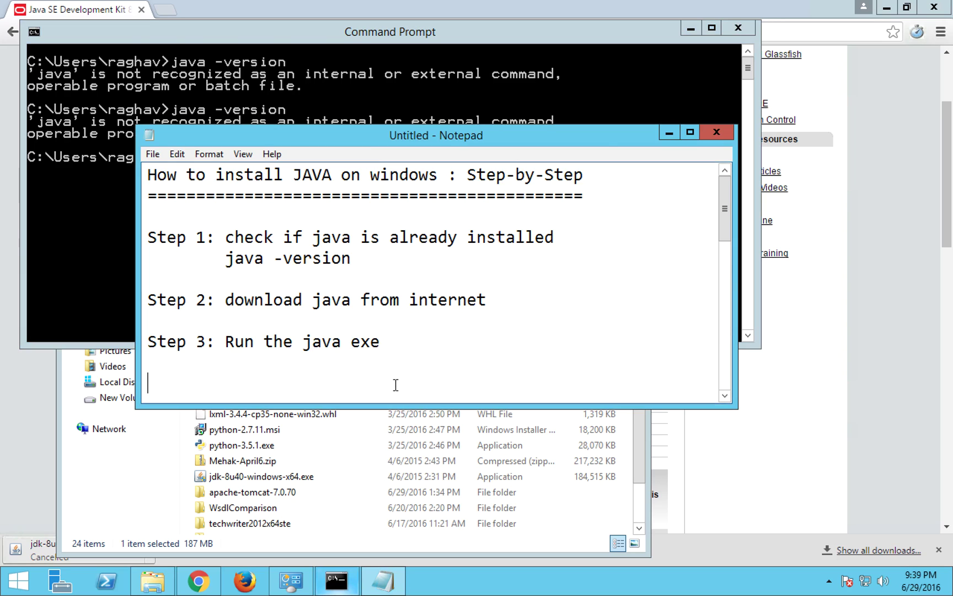
text(Step 4:)
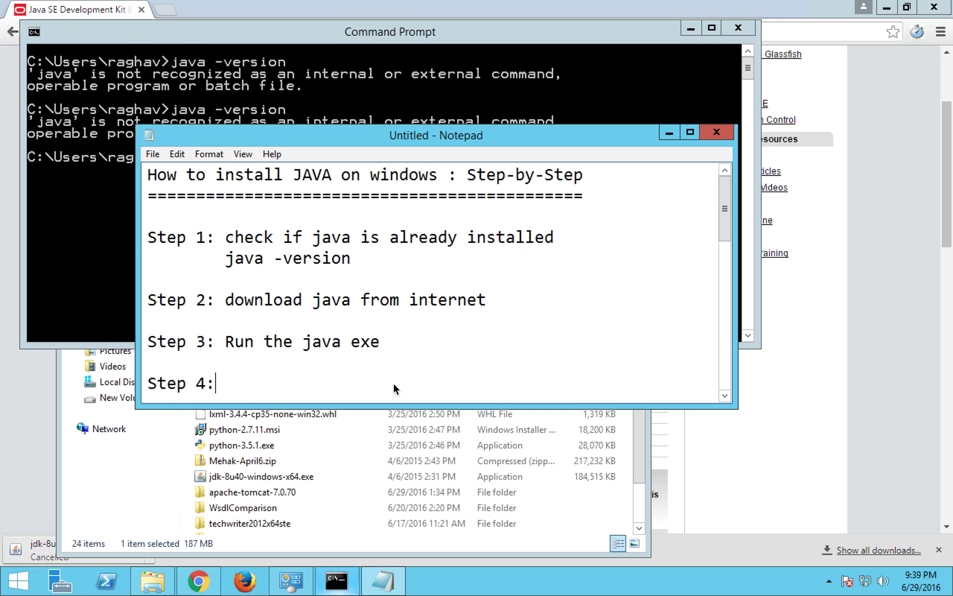
text( Setting env)
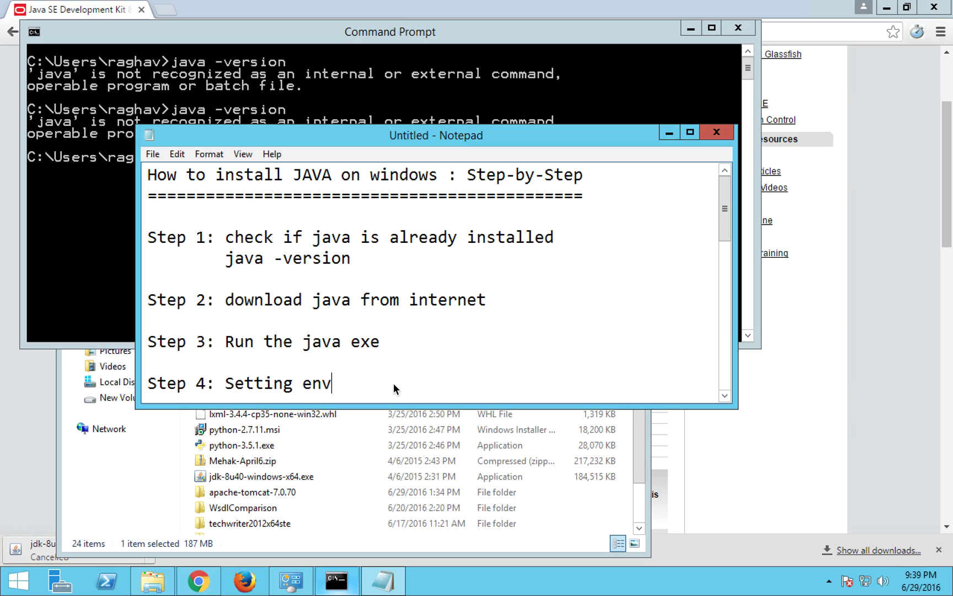
text(iio)
text(rnment )
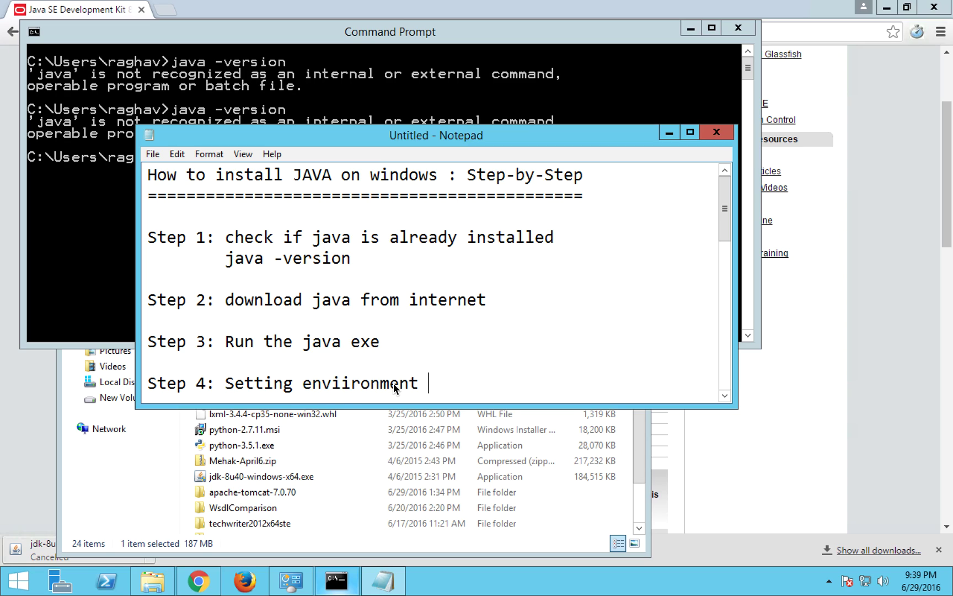
text(variab)
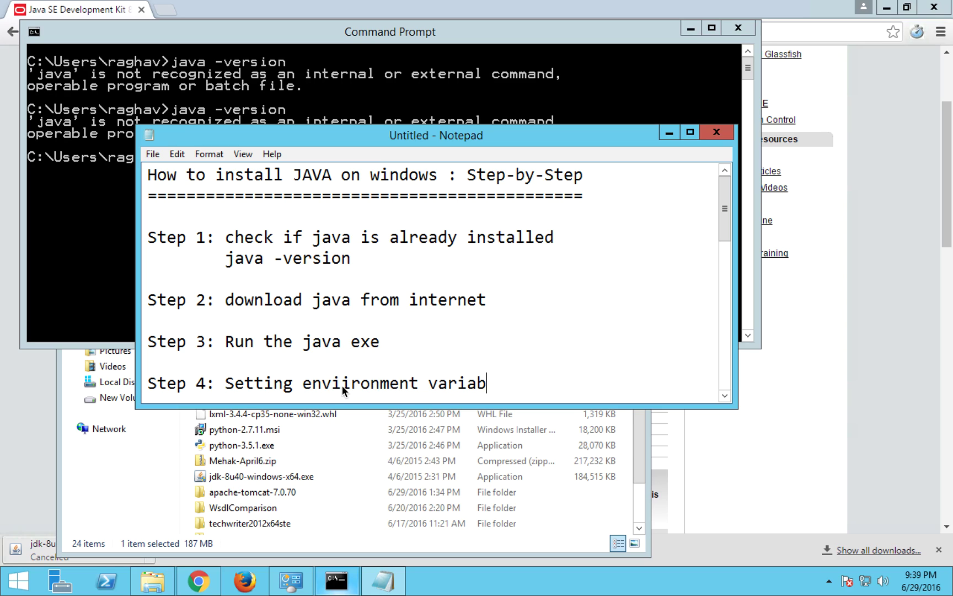
text(les)
click(351, 382)
key(BackSpace)
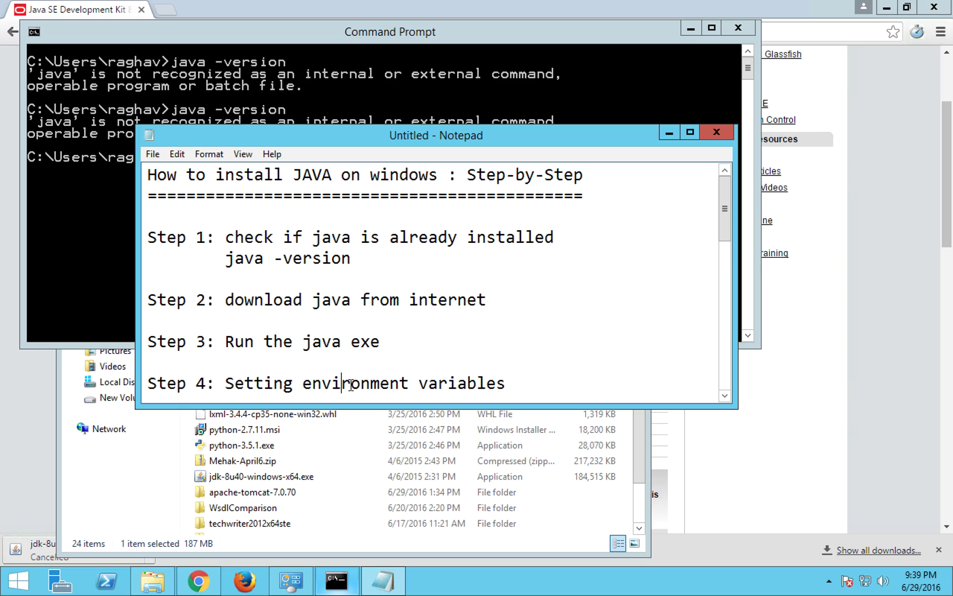
Step: From This PC's Properties, open Advanced system settings and then the Environment Variables dialog
click(133, 480)
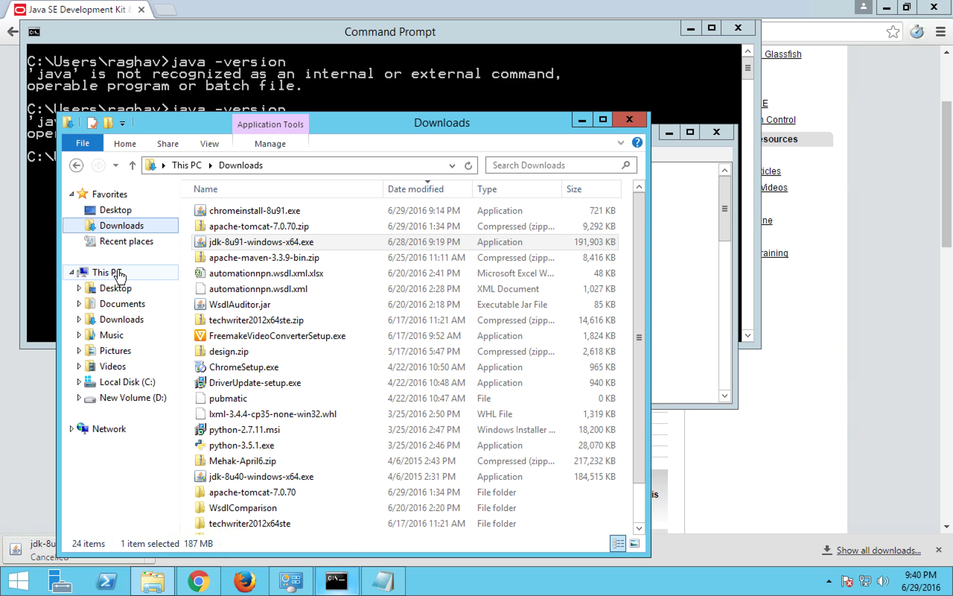
right_click(119, 274)
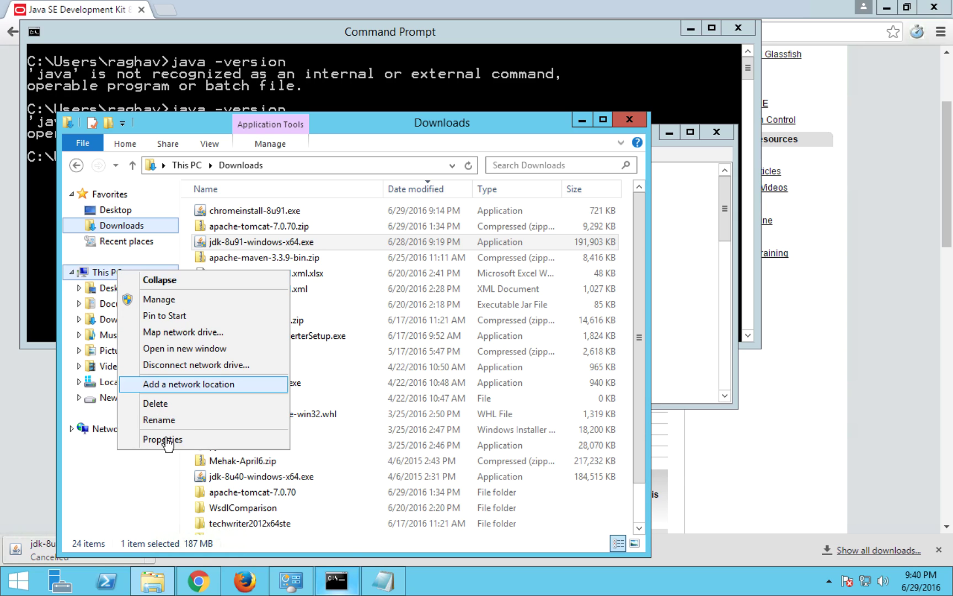
click(164, 439)
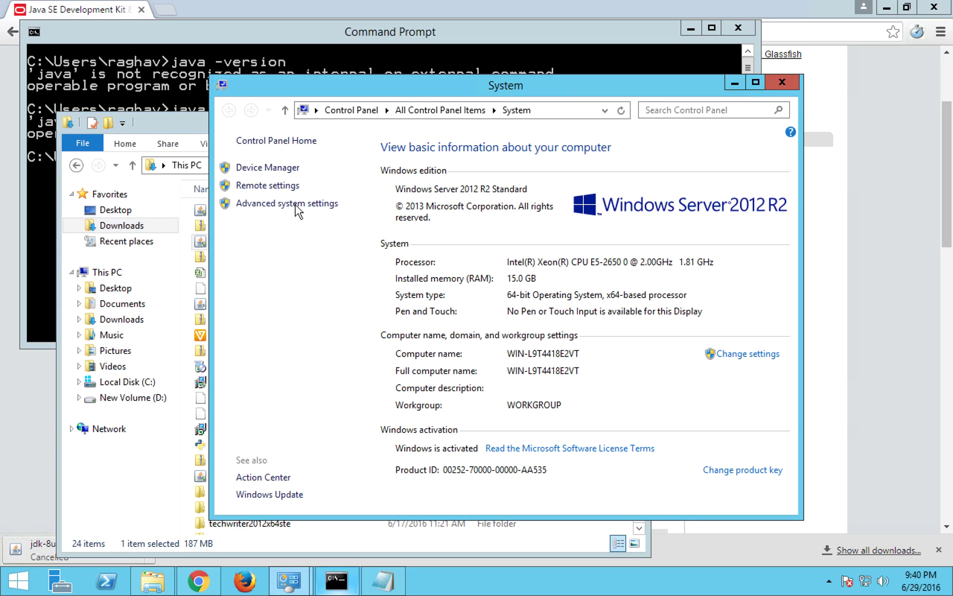
click(295, 204)
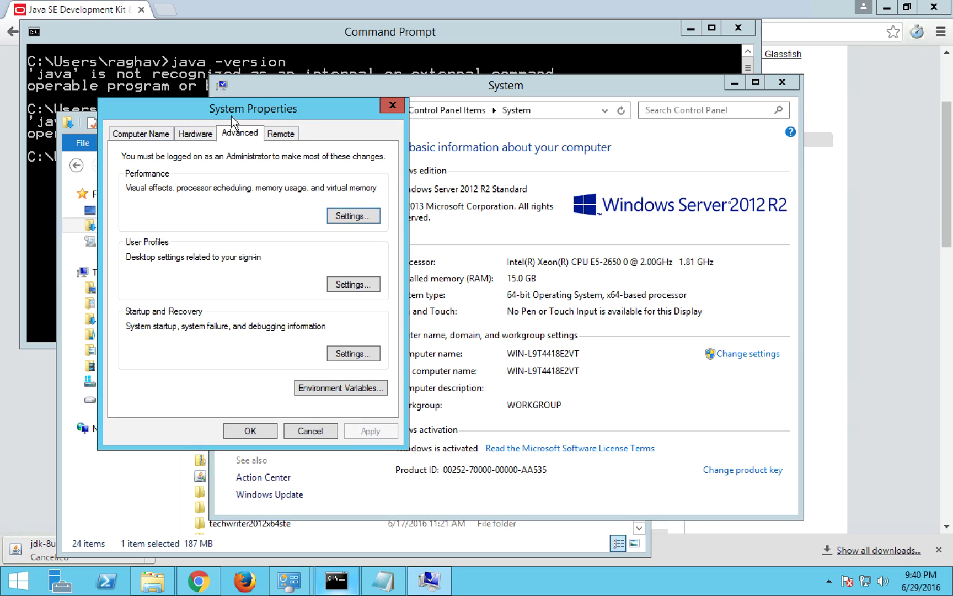
click(341, 388)
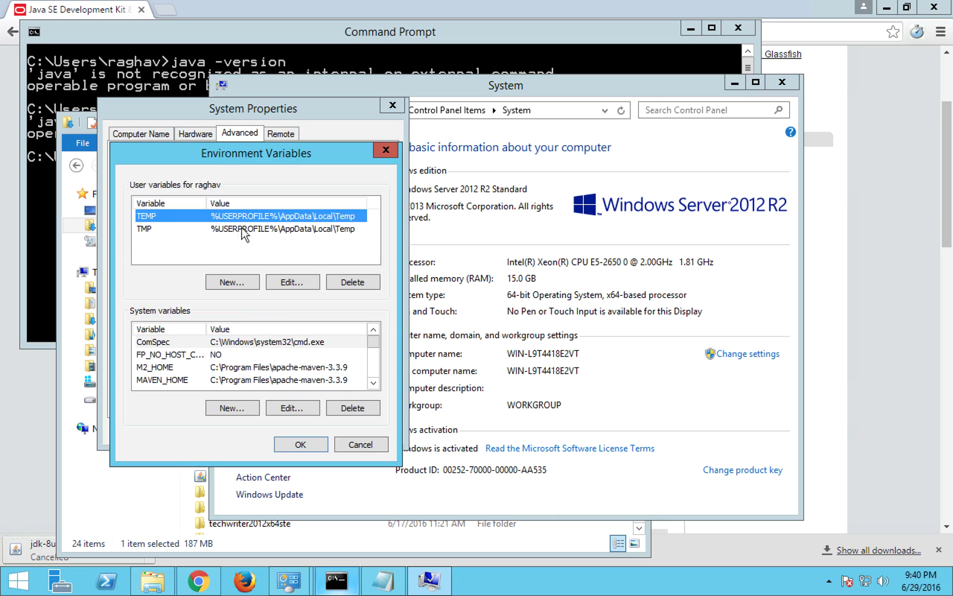
click(171, 359)
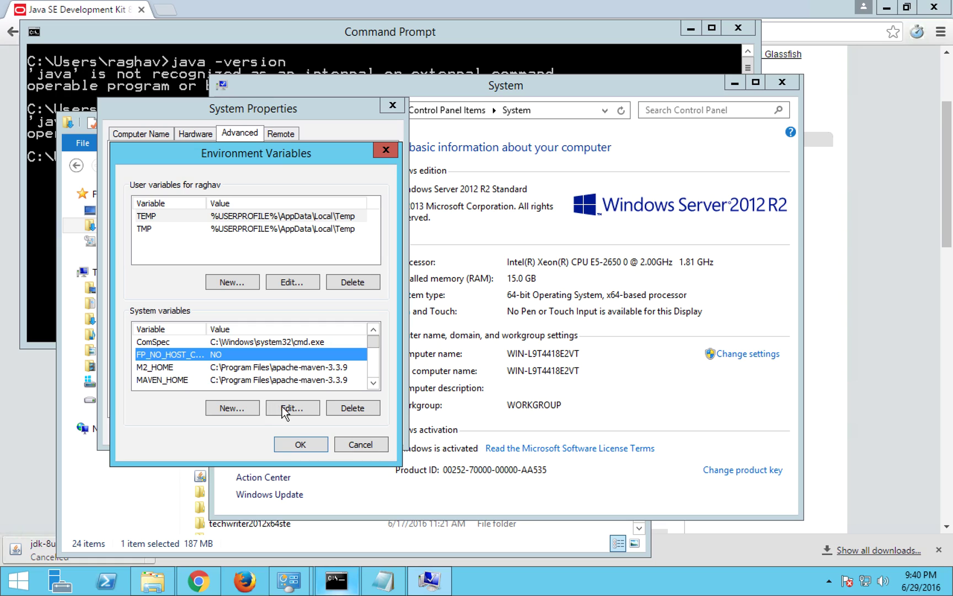
Step: Start a new system variable named JAVA_HOME, and browse File Explorer to C:\Program Files\Java\jdk1.8.0_91
click(238, 411)
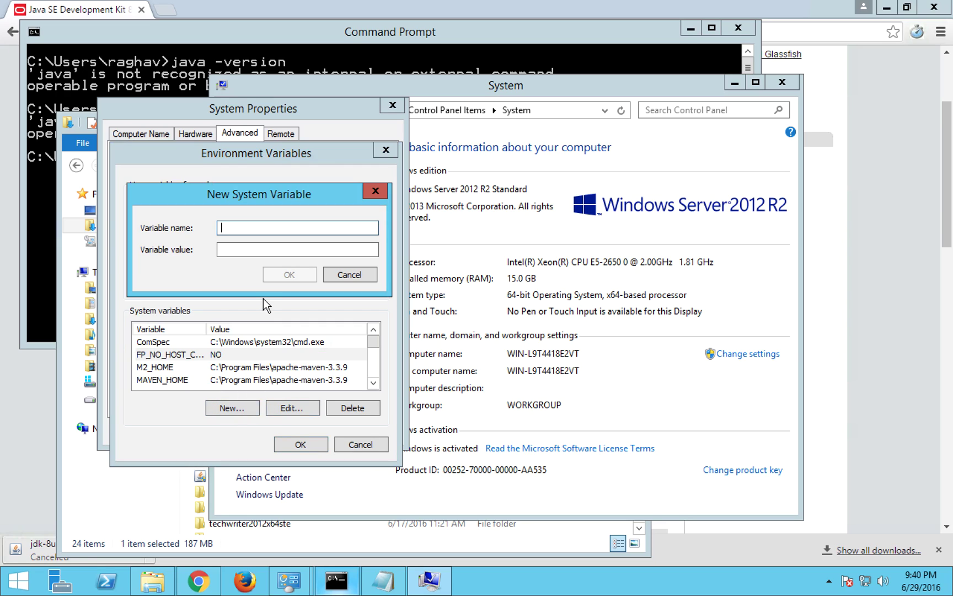
text(JAVA_HOME)
click(157, 588)
click(157, 588)
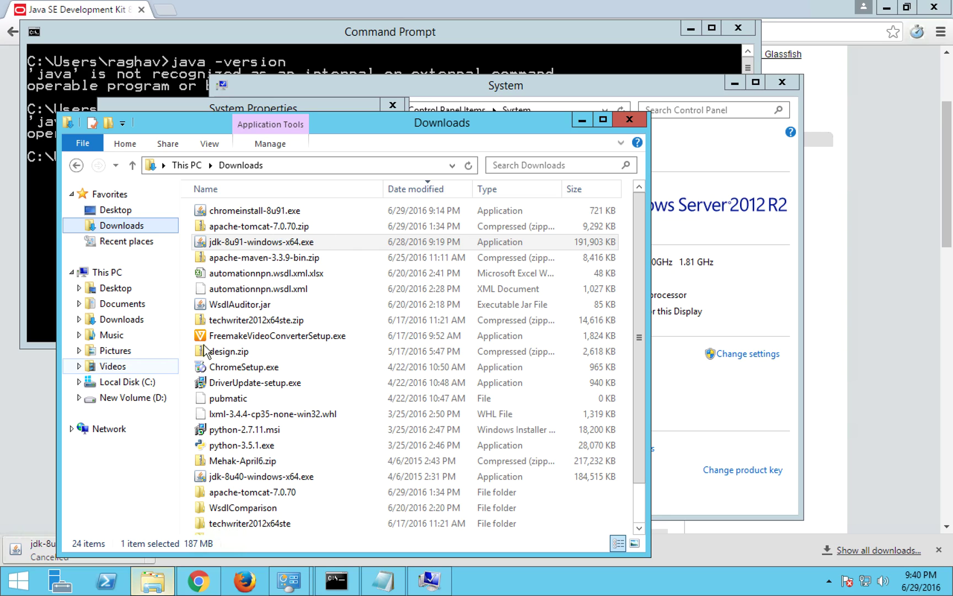
click(147, 384)
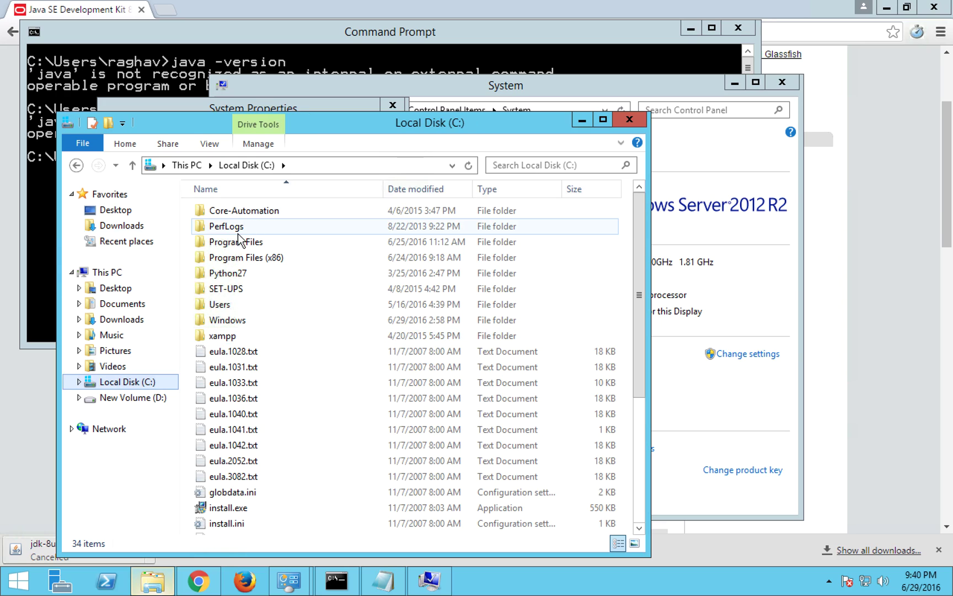
double_click(238, 242)
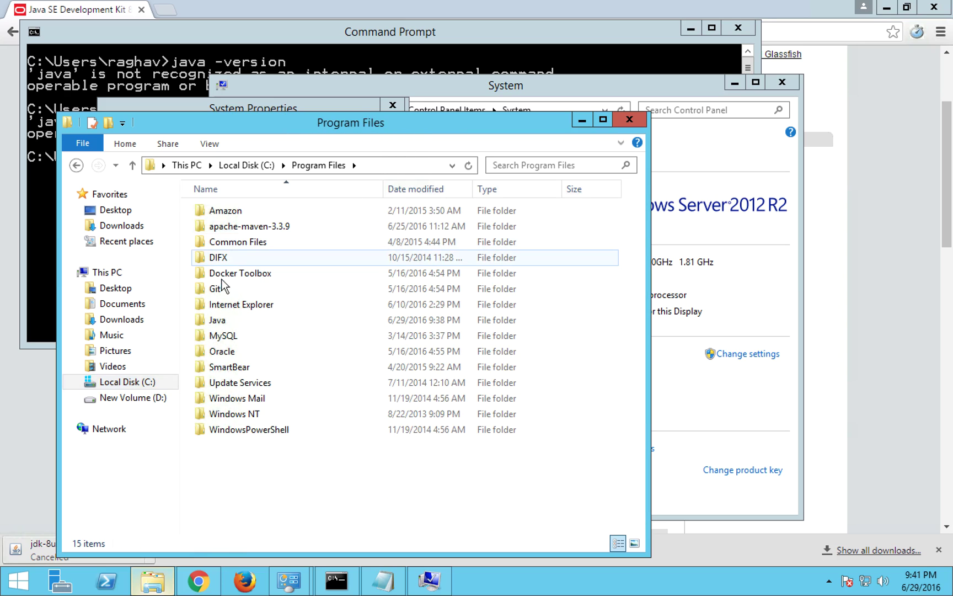
double_click(221, 322)
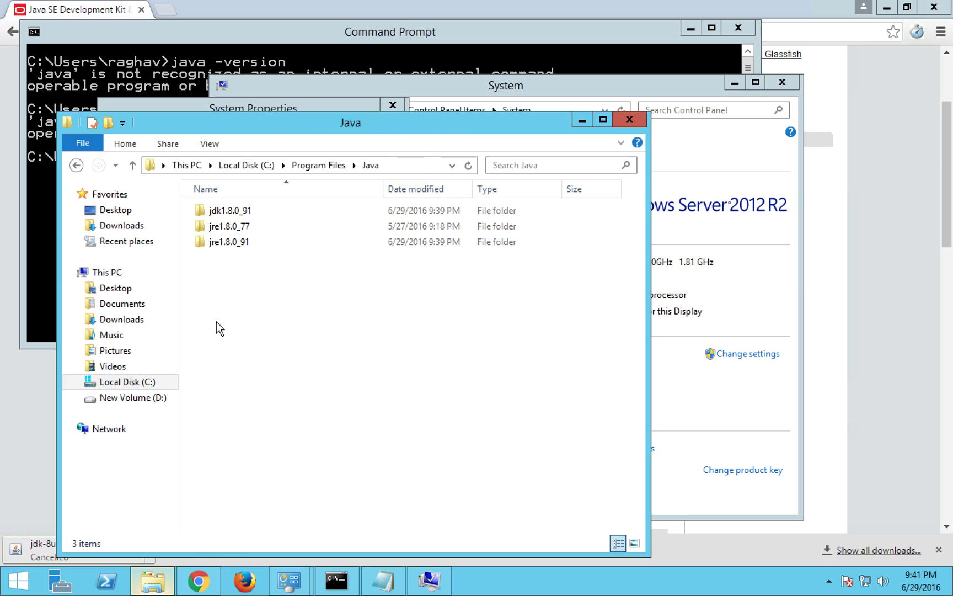
click(244, 223)
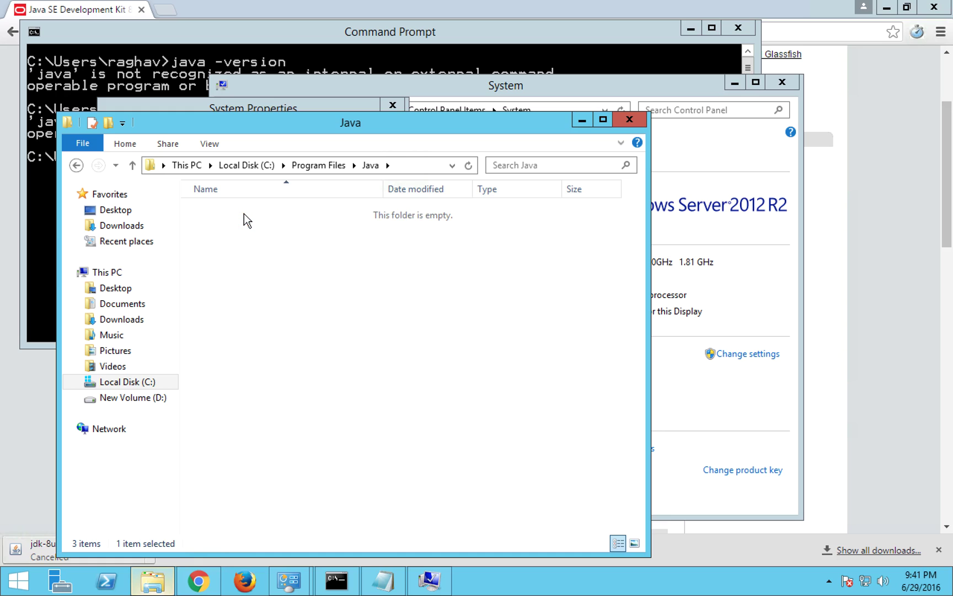
Step: Take the JDK folder's full path from the address bar, paste it as JAVA_HOME's value, and confirm
click(421, 166)
key(ctrl+c)
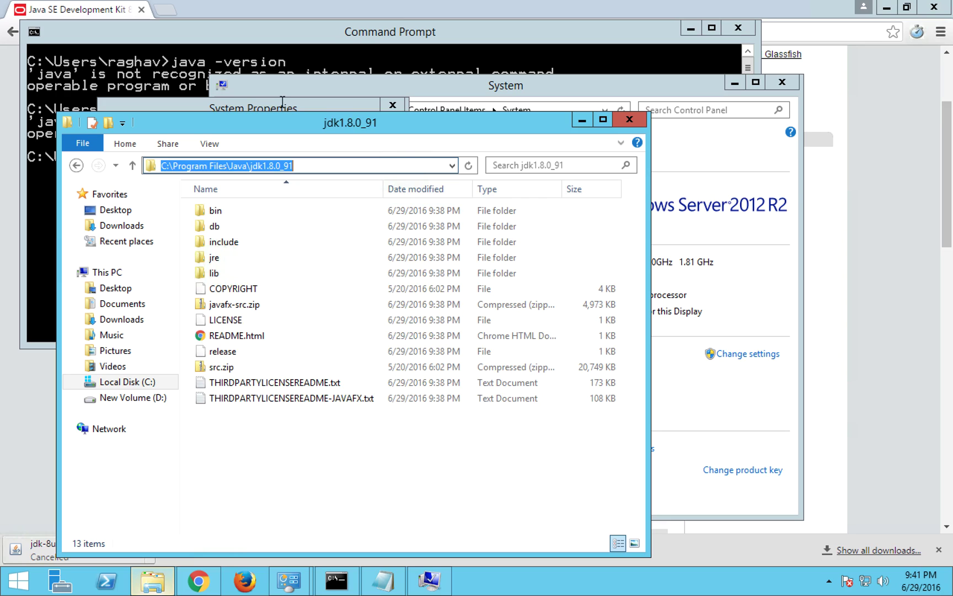
click(289, 107)
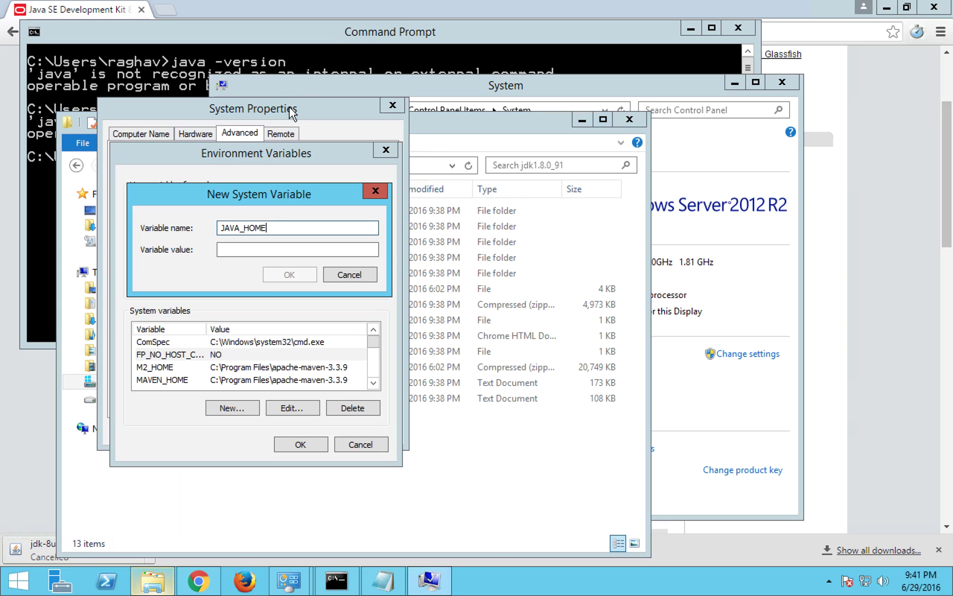
click(273, 249)
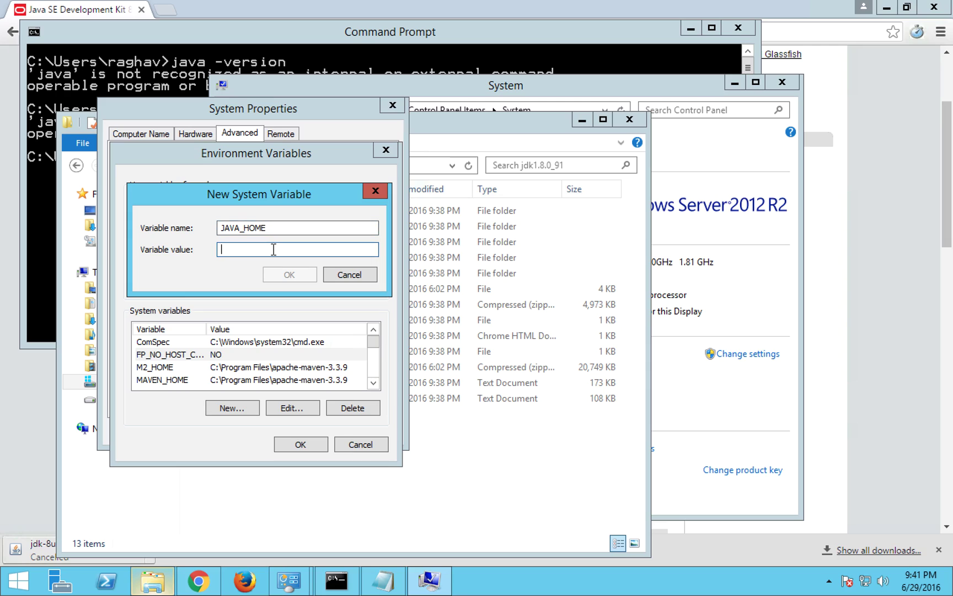
key(ctrl+v)
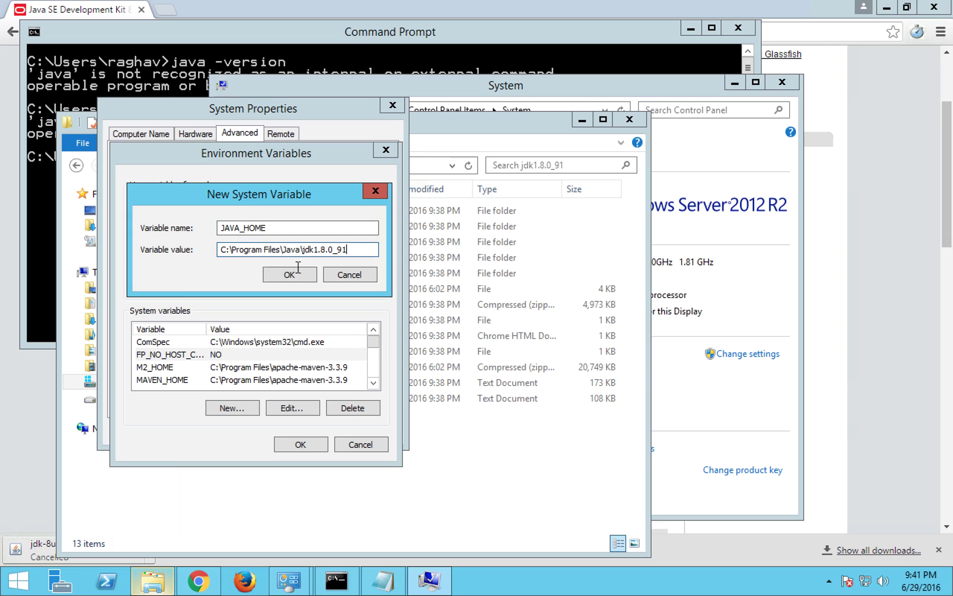
click(271, 276)
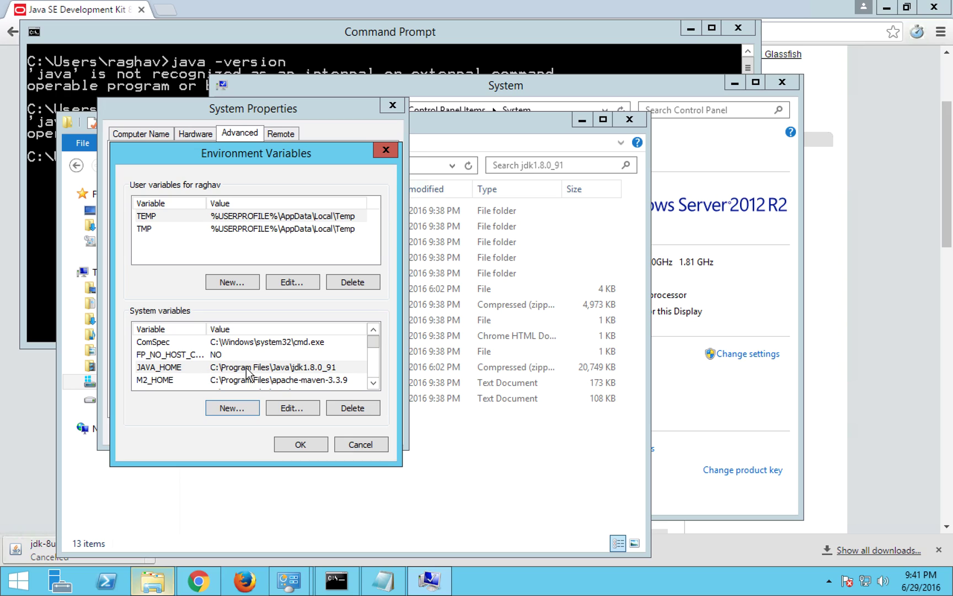
Step: Edit the system Path variable, appending the pasted JDK path followed by \bin to its end
click(172, 343)
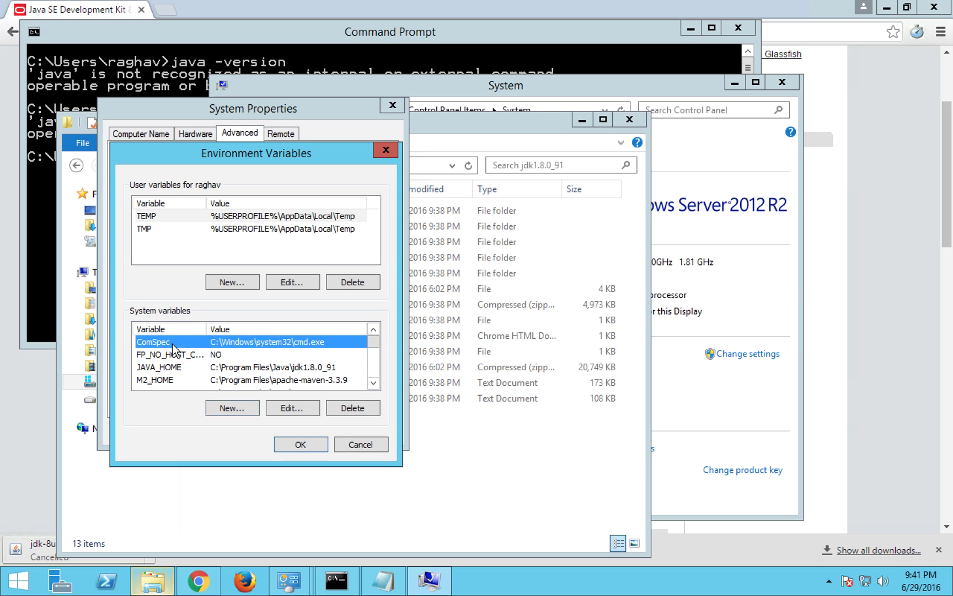
key(p)
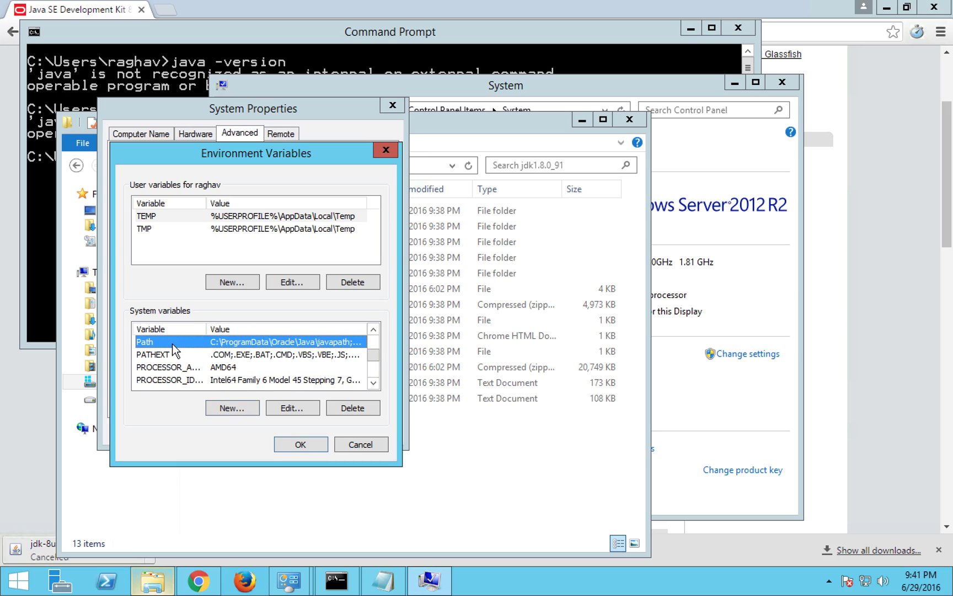
click(289, 409)
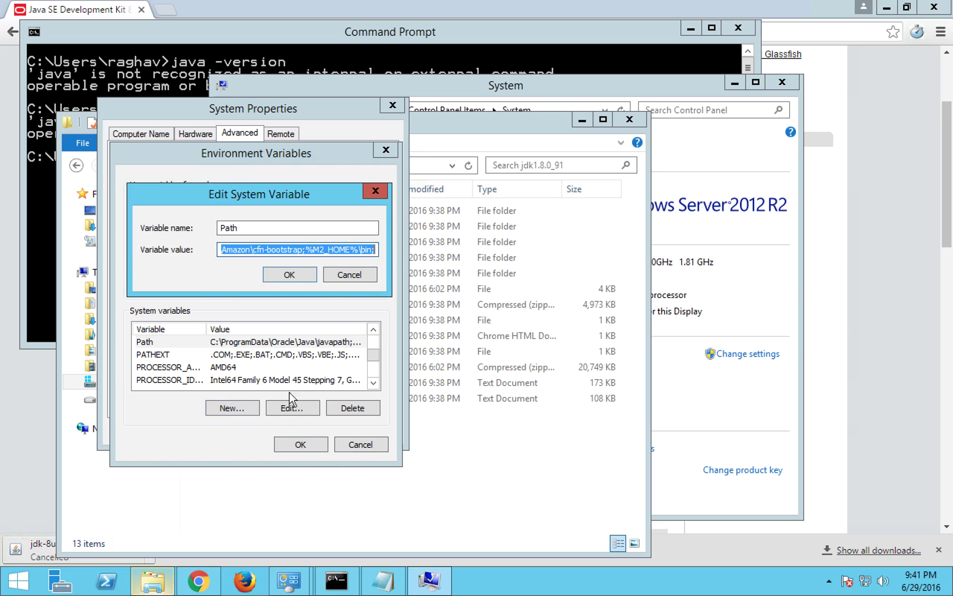
click(366, 248)
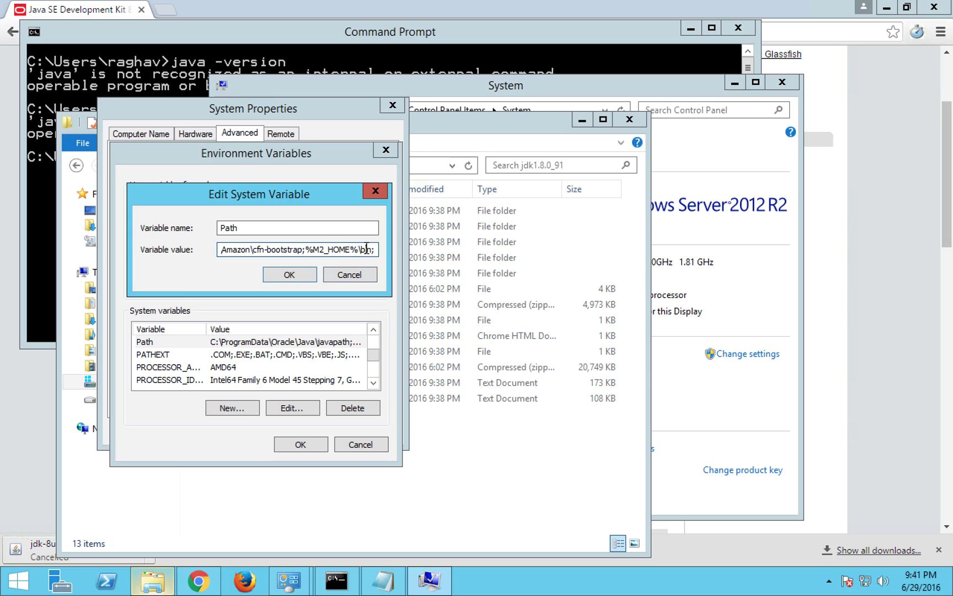
key(End)
key(ctrl+v)
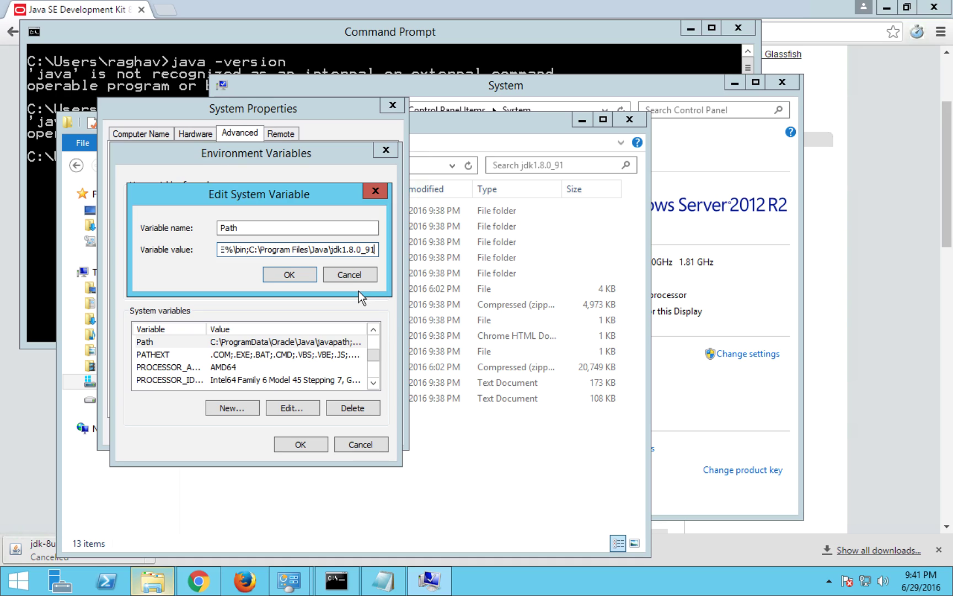
text(\)
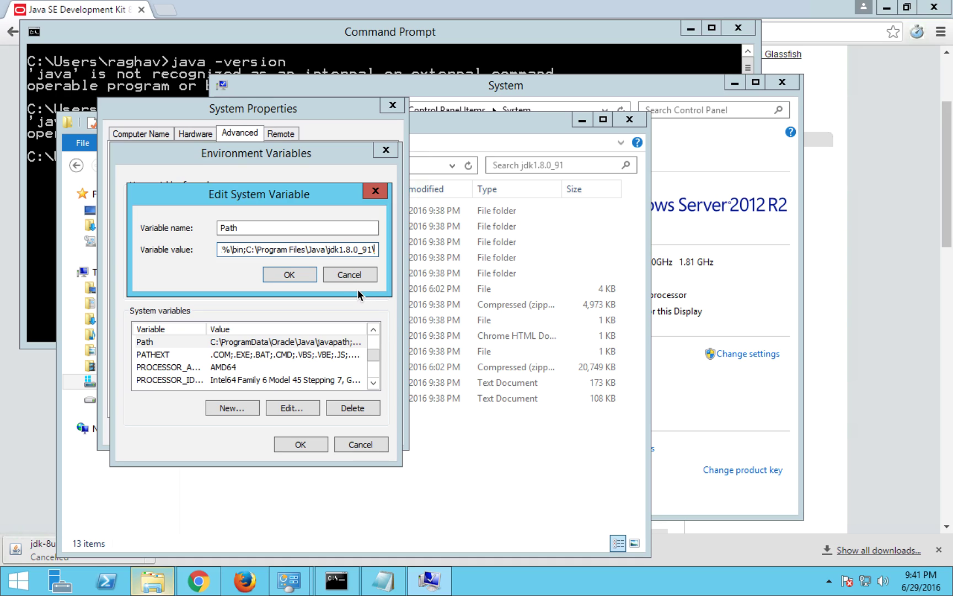
text(BIN)
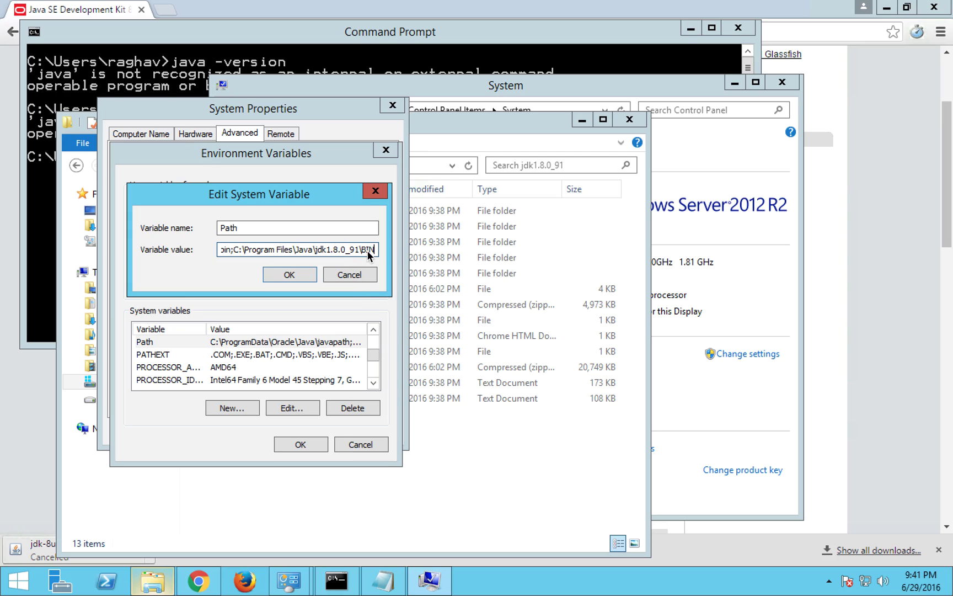
key(BackSpace)
key(BackSpace)
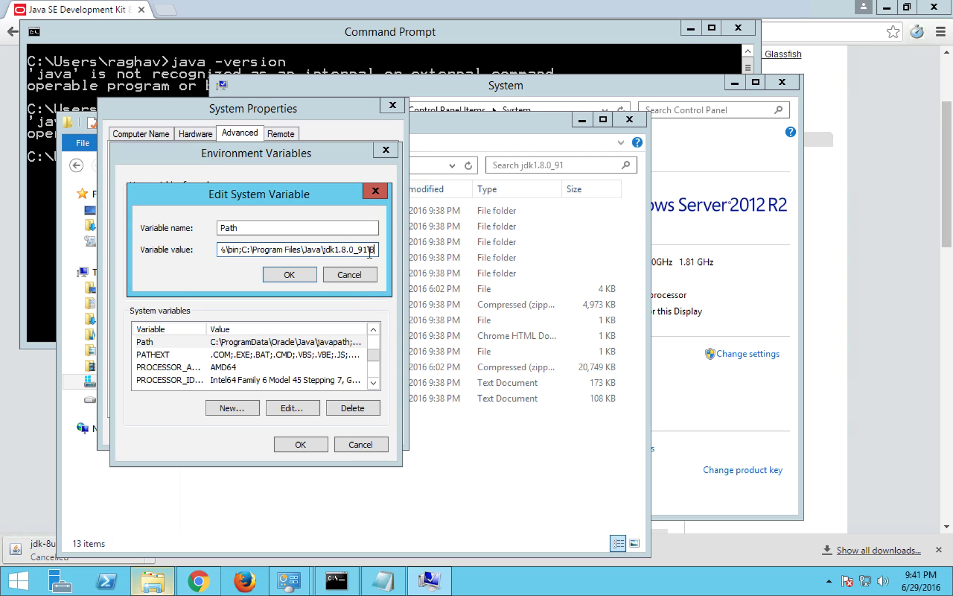
key(BackSpace)
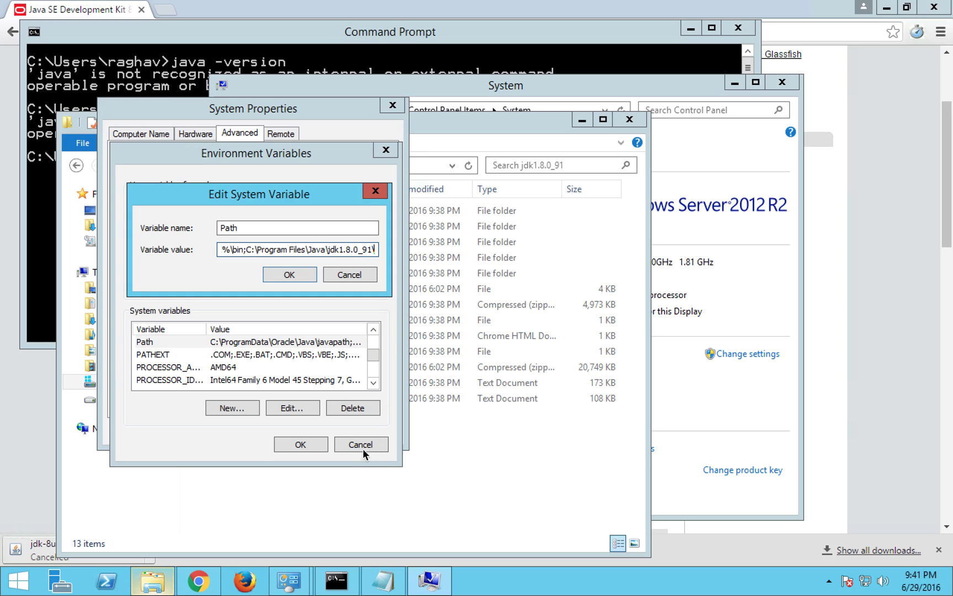
text(bin)
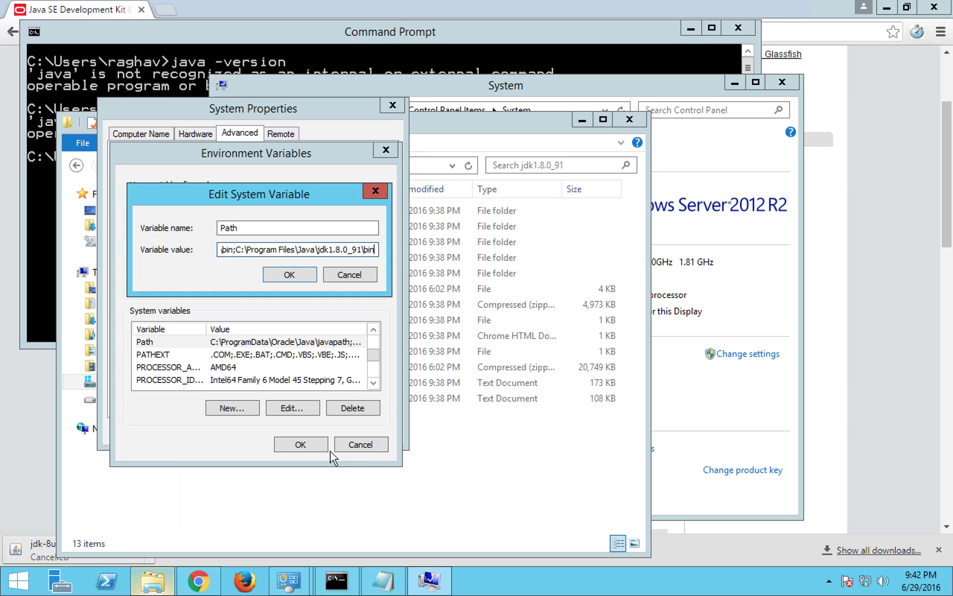
Step: Open the jdk1.8.0_91 bin folder and cut its full path from the address bar
click(165, 585)
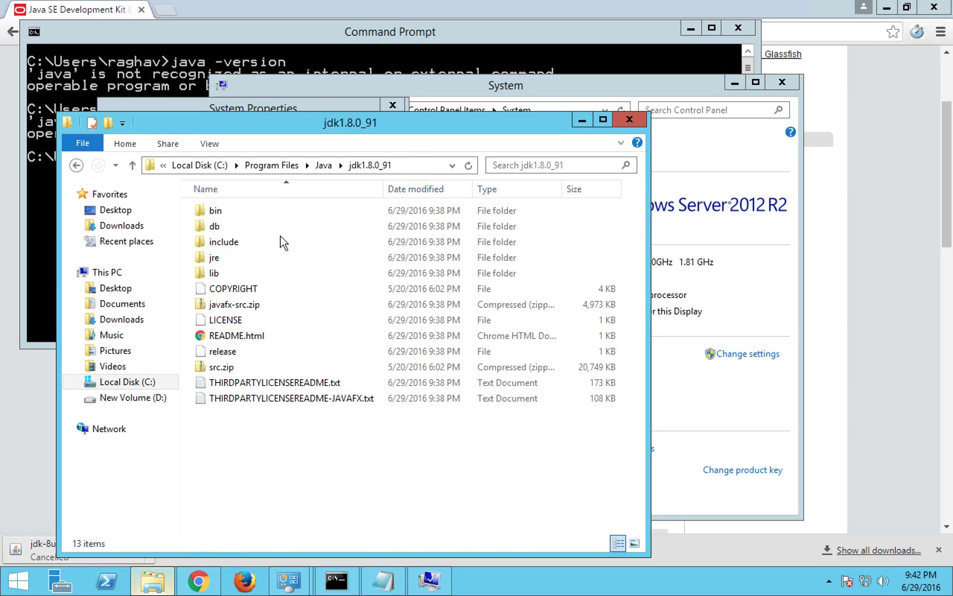
click(222, 214)
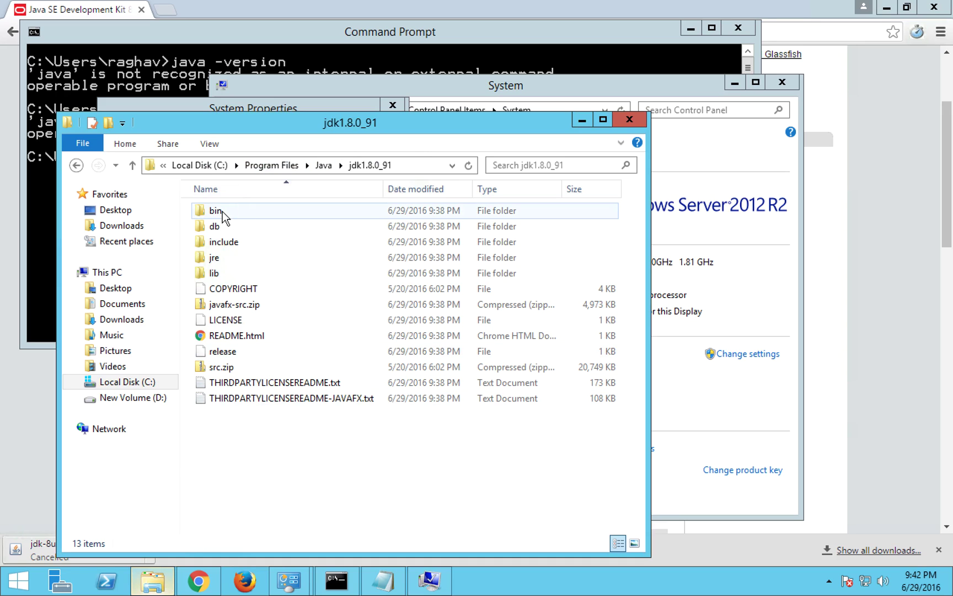
double_click(223, 212)
click(417, 170)
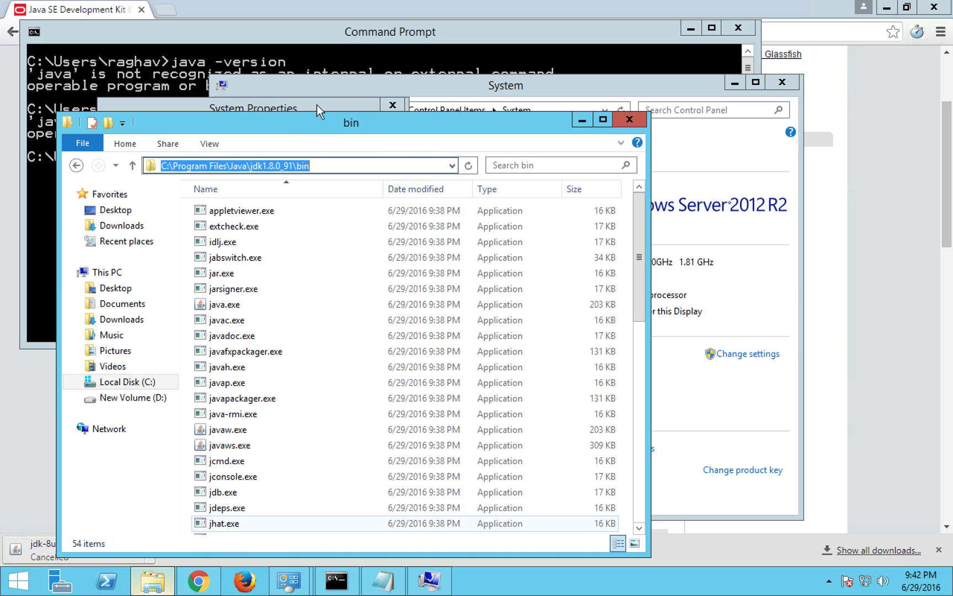
key(ctrl+x)
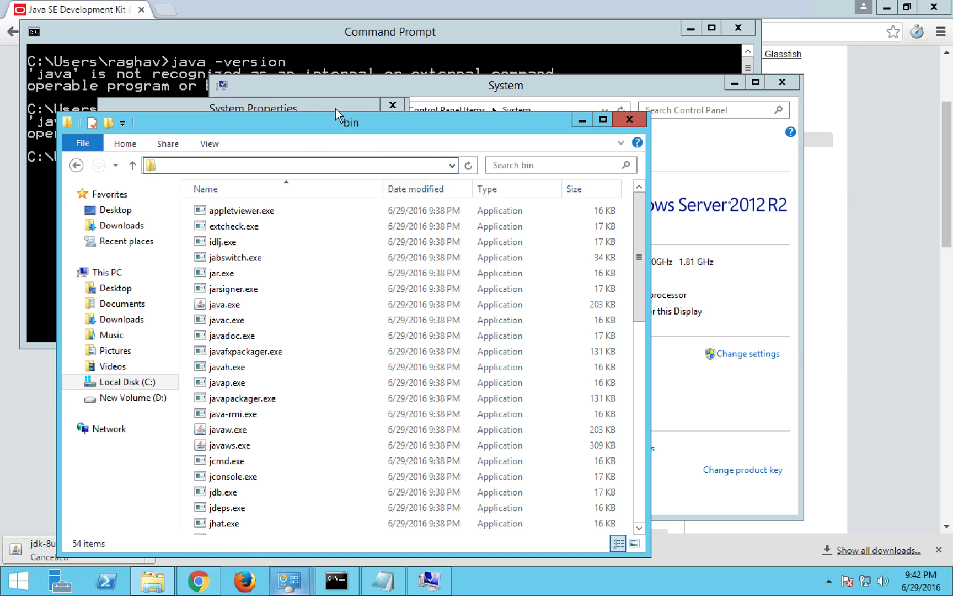
Step: Replace the JDK install path in the Path value with %JAVA_HOME%, leaving %JAVA_HOME%\bin
click(429, 580)
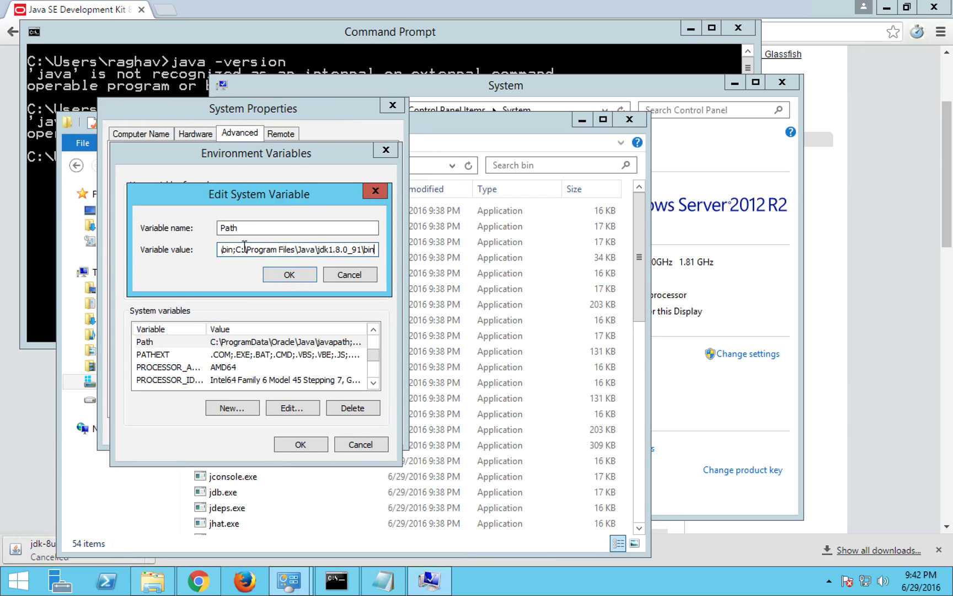
drag(237, 249, 363, 251)
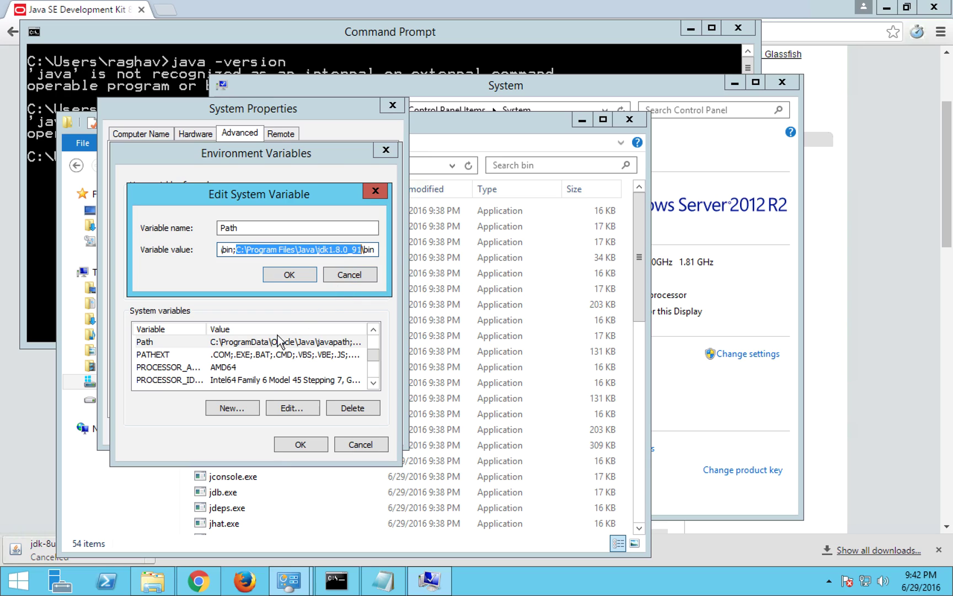
text(%%\b)
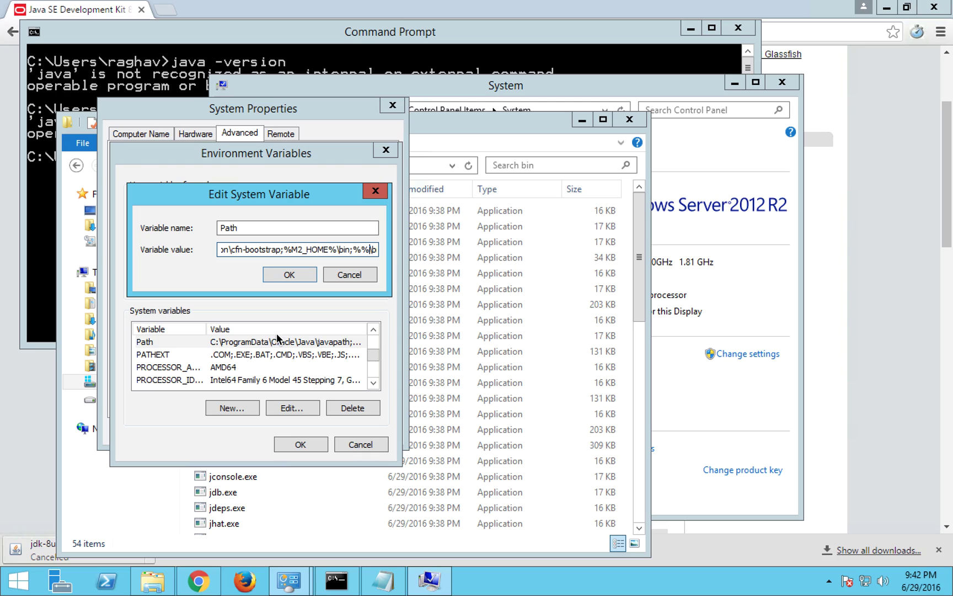
key(Left)
text(JAVA)
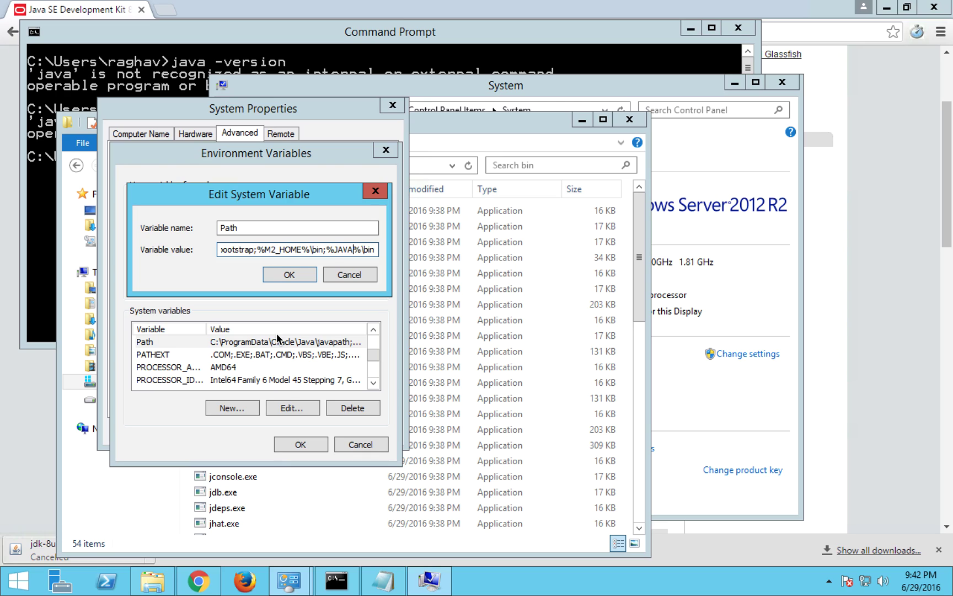
text(_HOME)
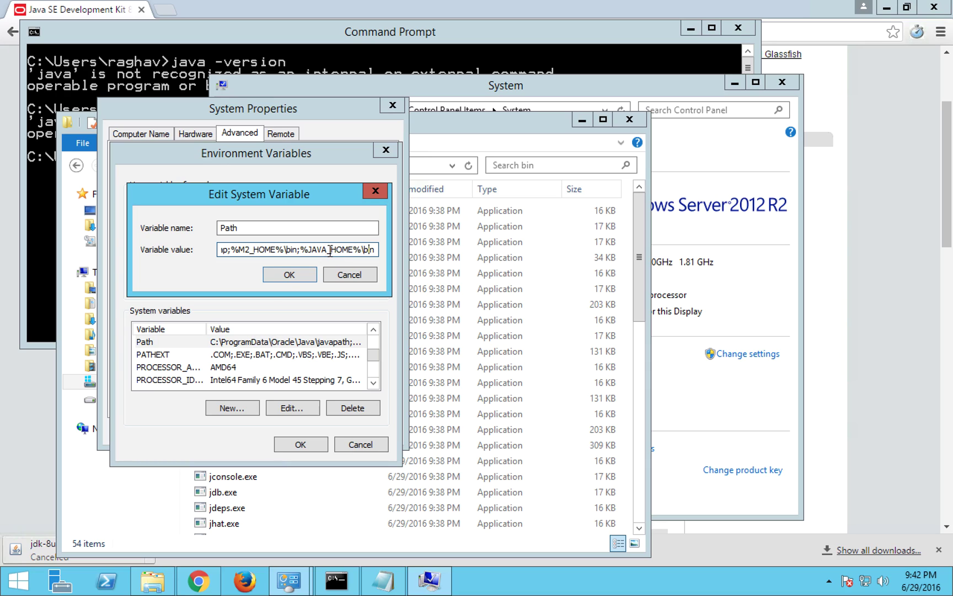
click(303, 250)
drag(301, 251, 322, 250)
key(shift+Right)
Step: Confirm the Path edit, check JAVA_HOME in the list, then OK Environment Variables and System Properties
click(298, 275)
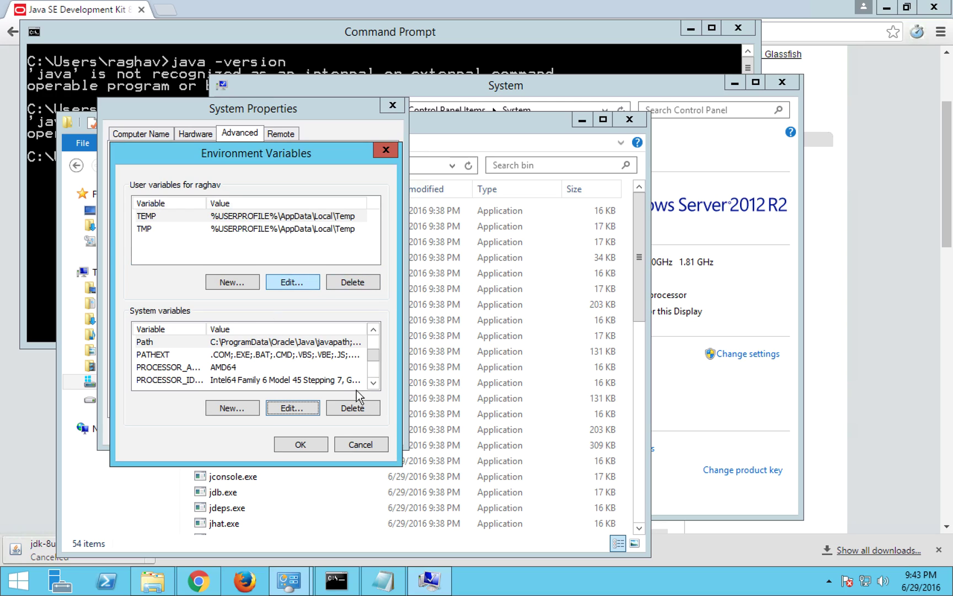
click(164, 341)
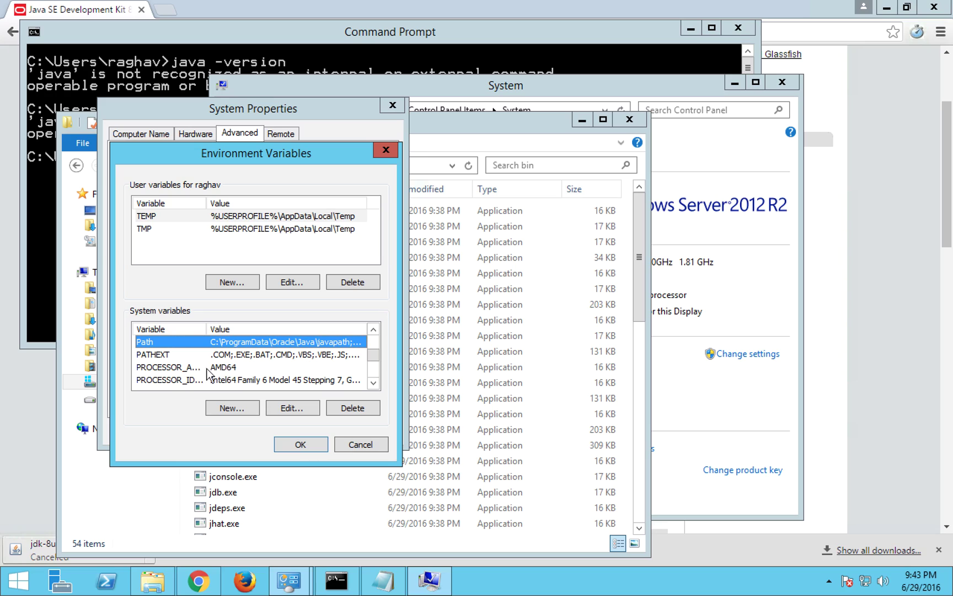
click(163, 355)
key(j)
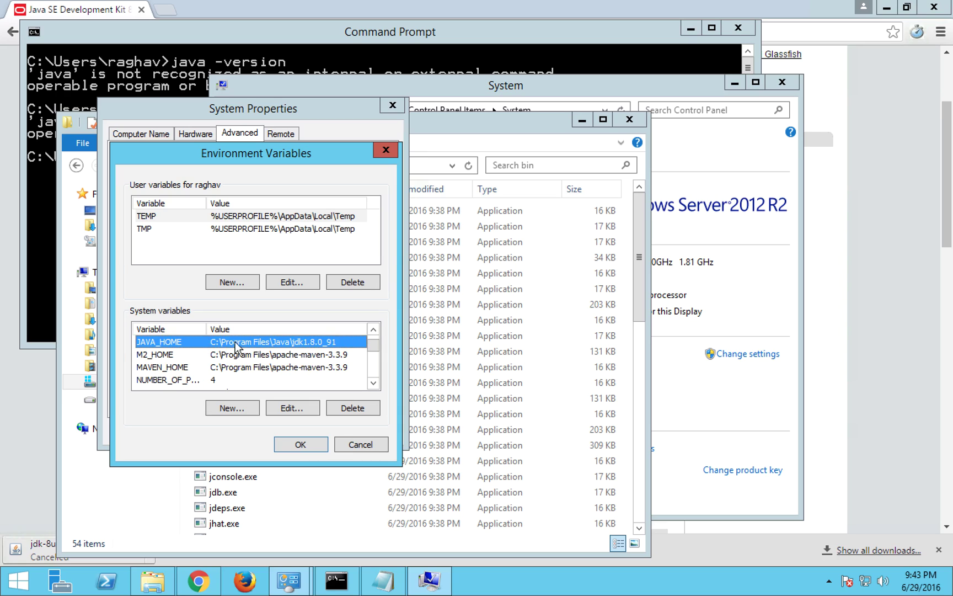
click(300, 449)
click(251, 430)
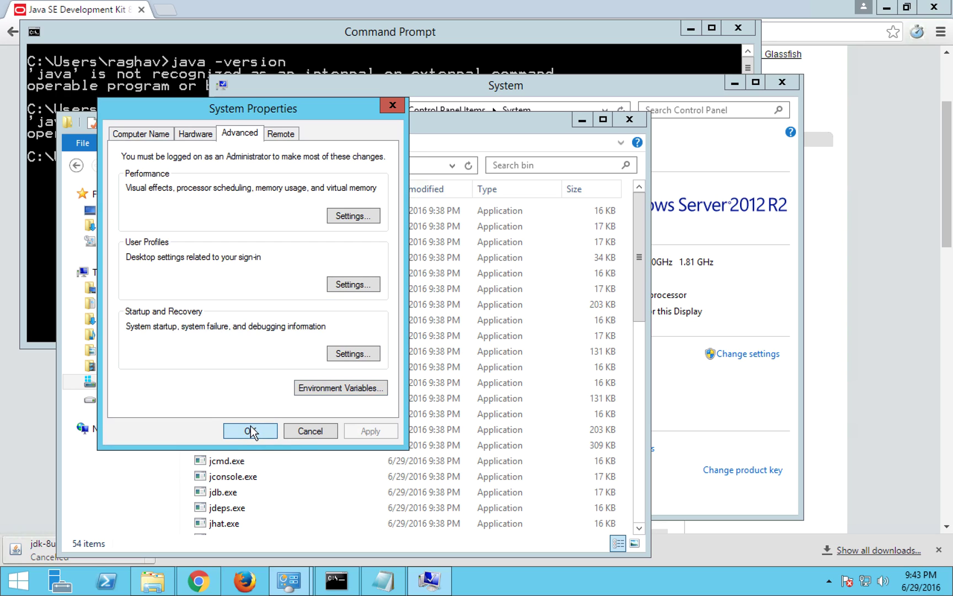
click(251, 431)
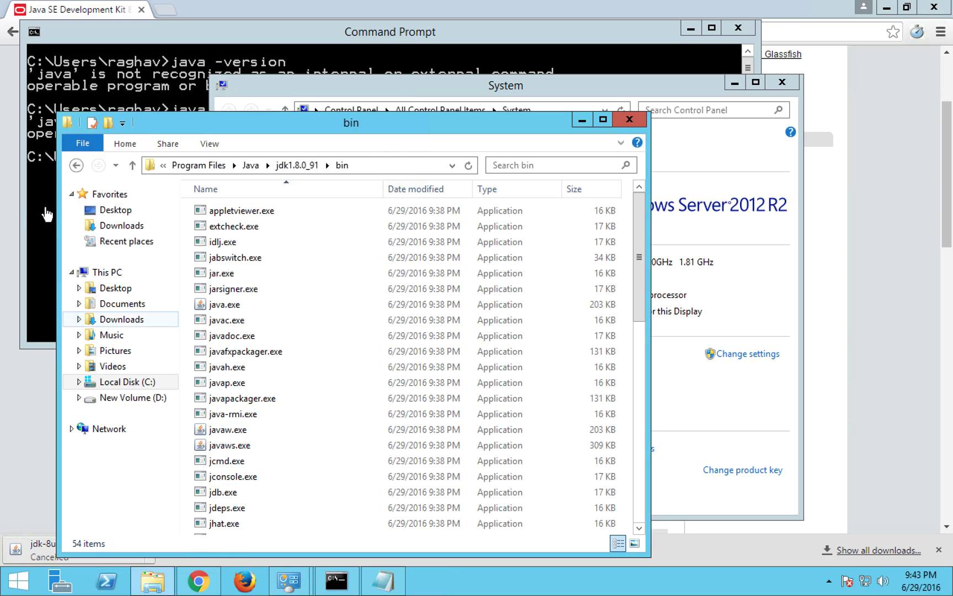
Step: Rerun java -version in the old Command Prompt, which still isn't recognized
click(43, 205)
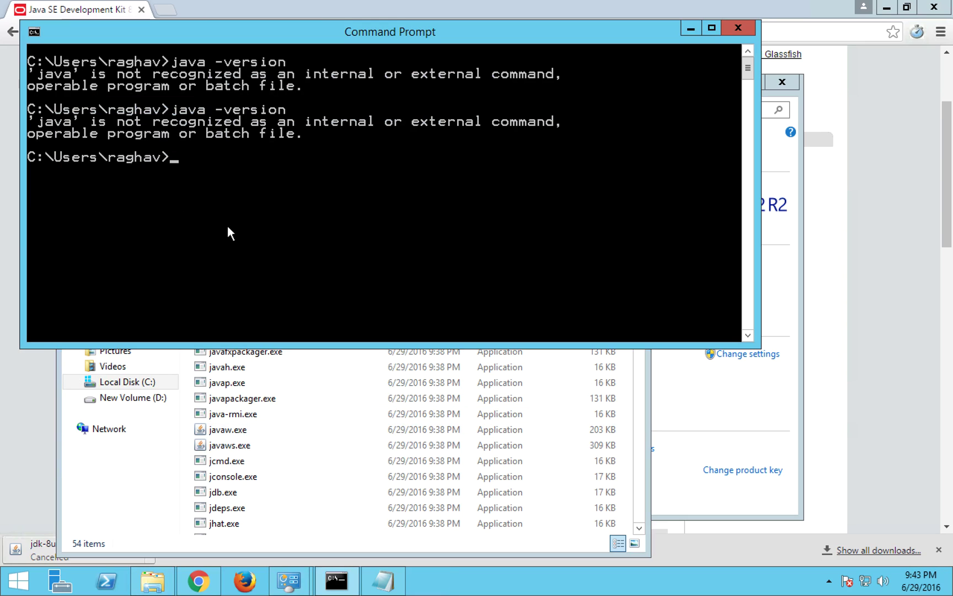
key(Up)
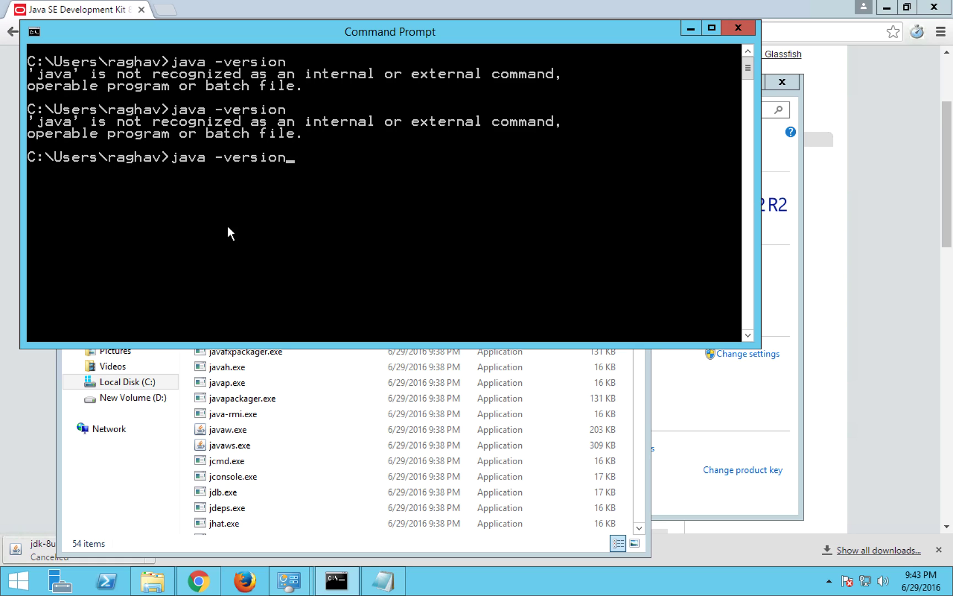
key(Return)
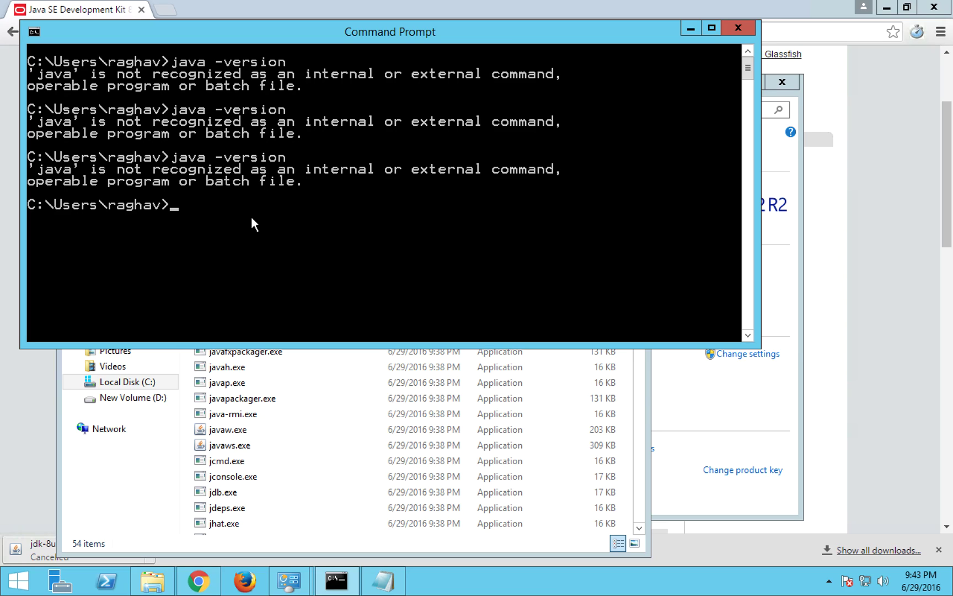
Step: Exit the old Command Prompt, add 'Step 5: check if java is installed and available' in Notepad, open Start
text(exit)
key(Return)
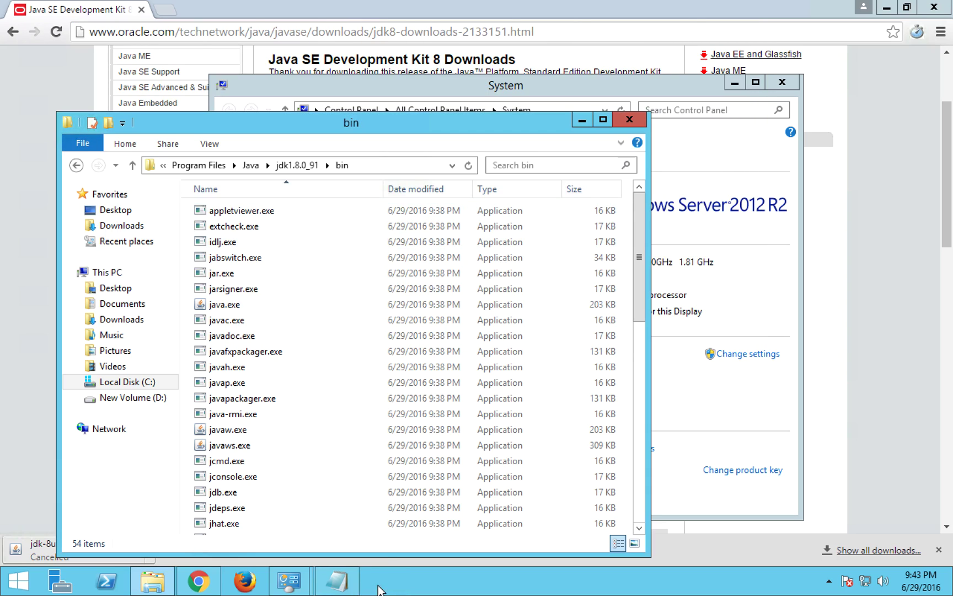
click(334, 582)
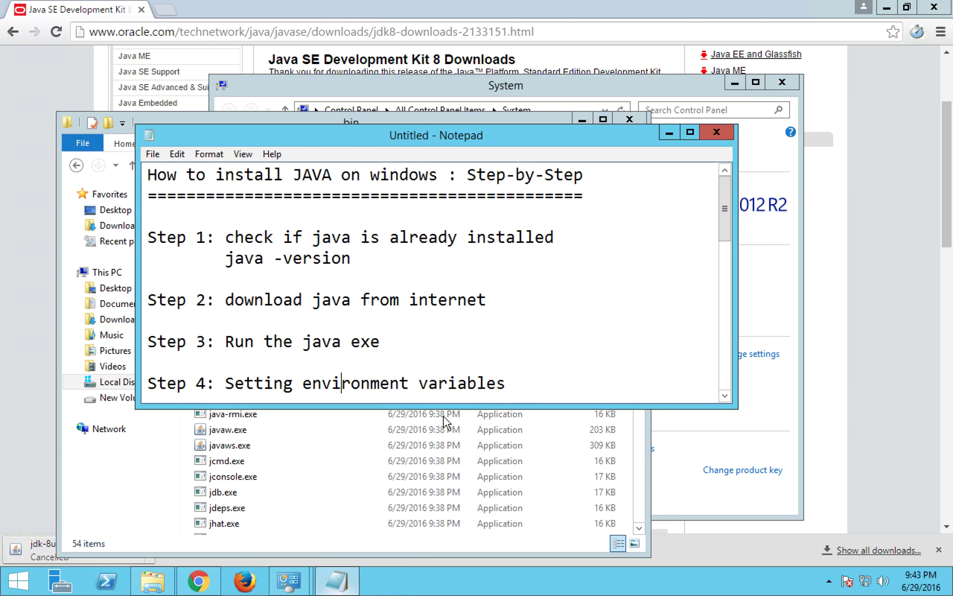
click(519, 388)
key(Return)
key(Return)
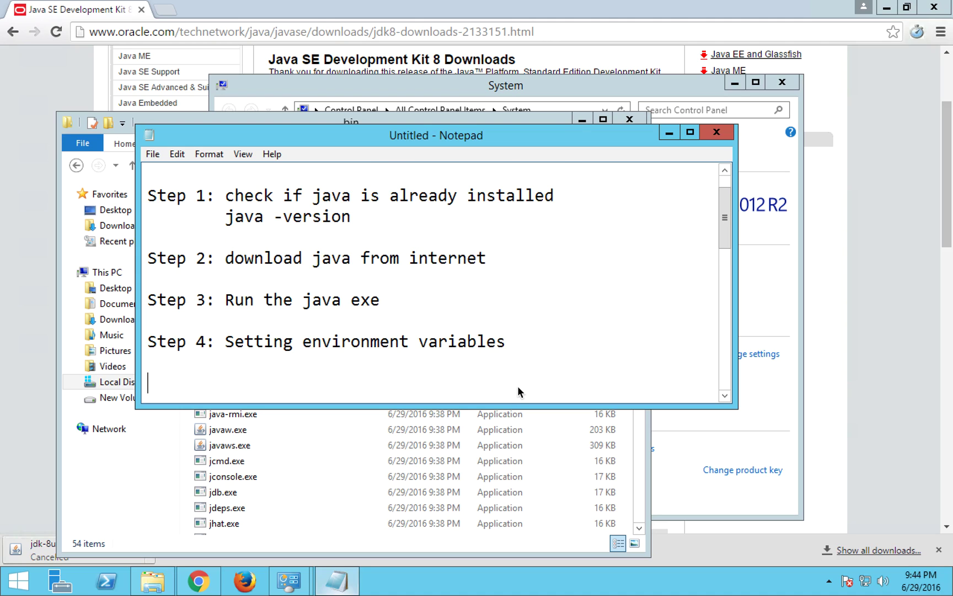
text(Step 5: check if java )
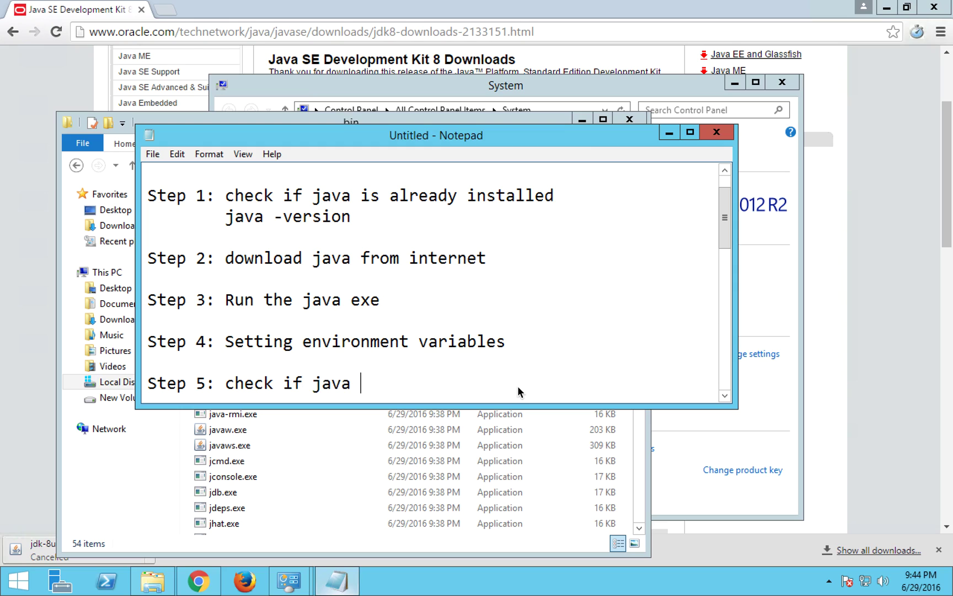
text(is installe)
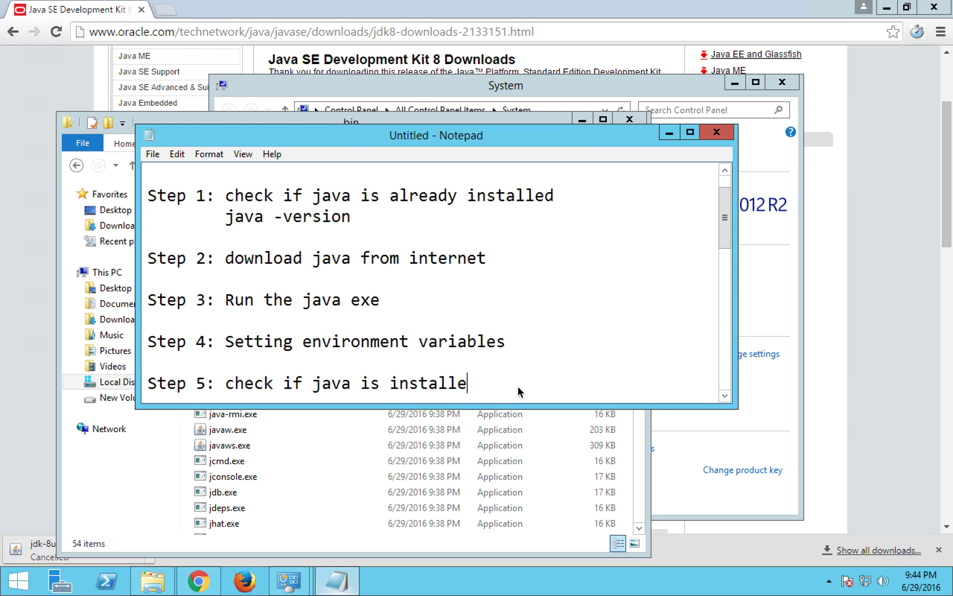
text(d and available)
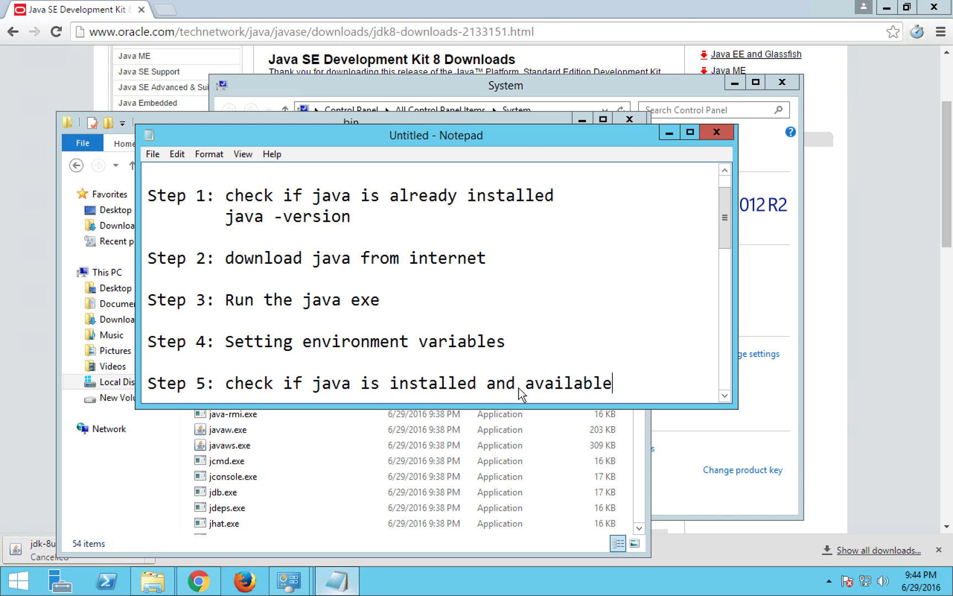
key(super)
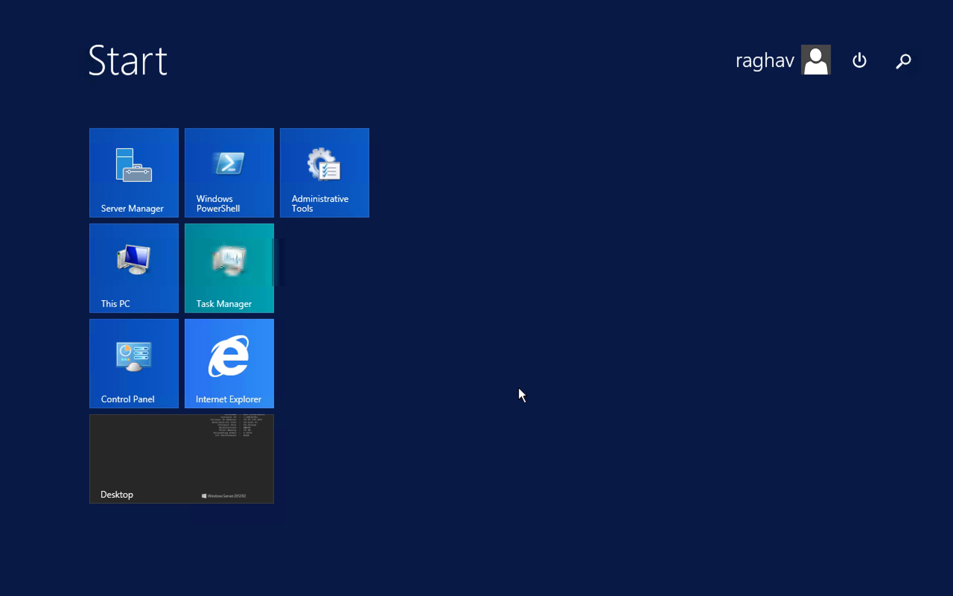
Step: Run java -version in a new Command Prompt, which reports java version 1.8.0_91 (64-Bit Server VM)
text(c)
key(Escape)
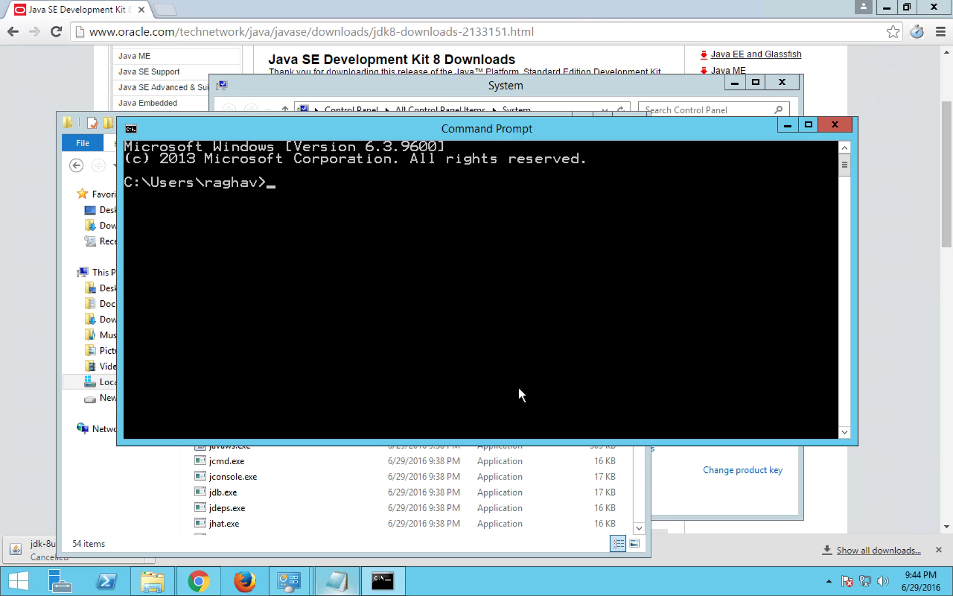
text(java -version)
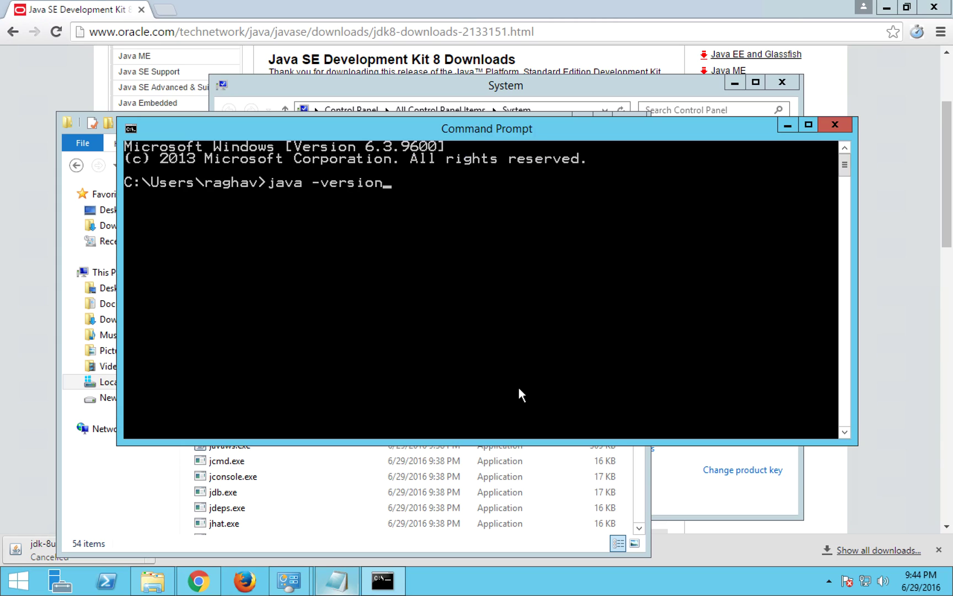
key(Return)
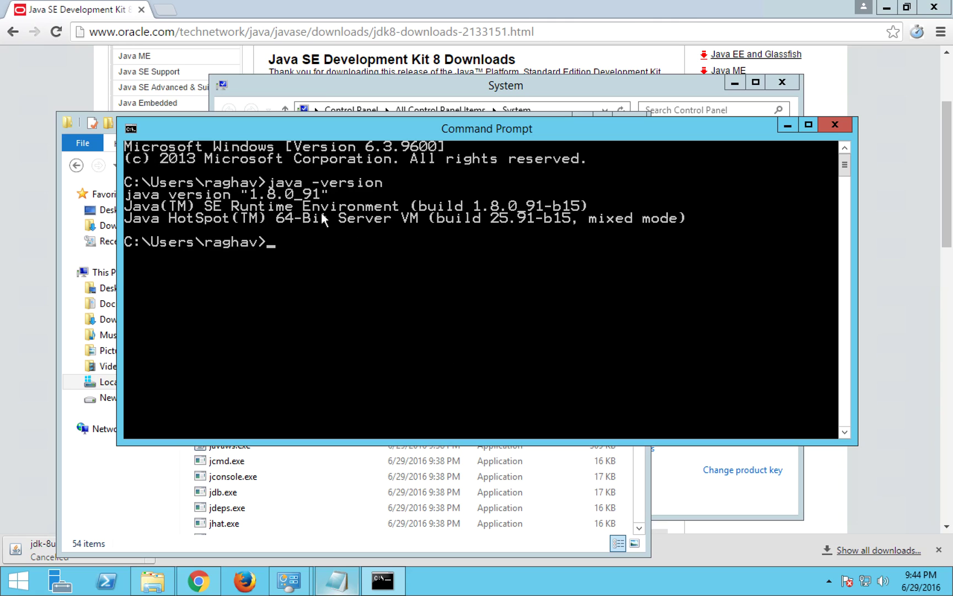
mouse_move(518, 6)
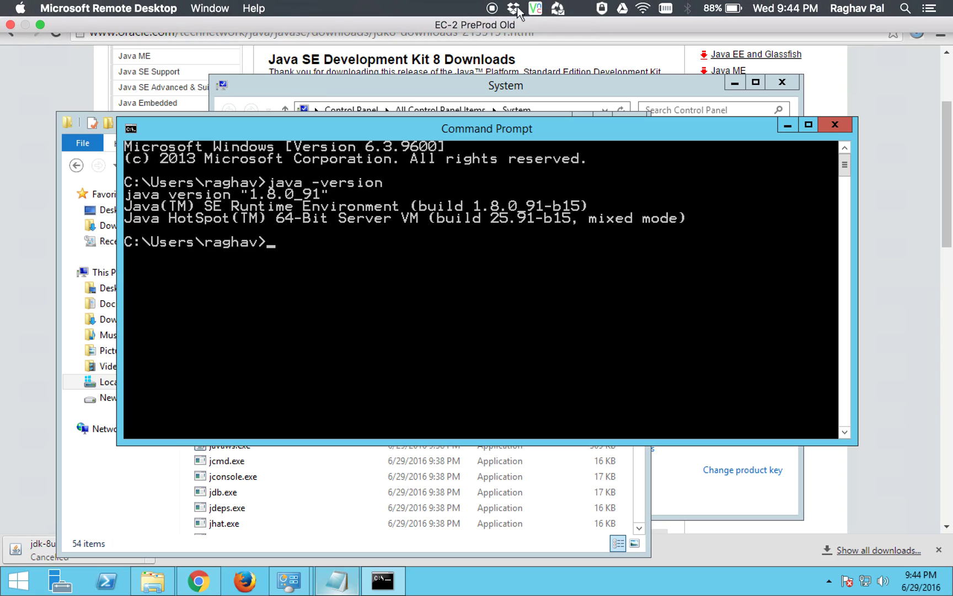